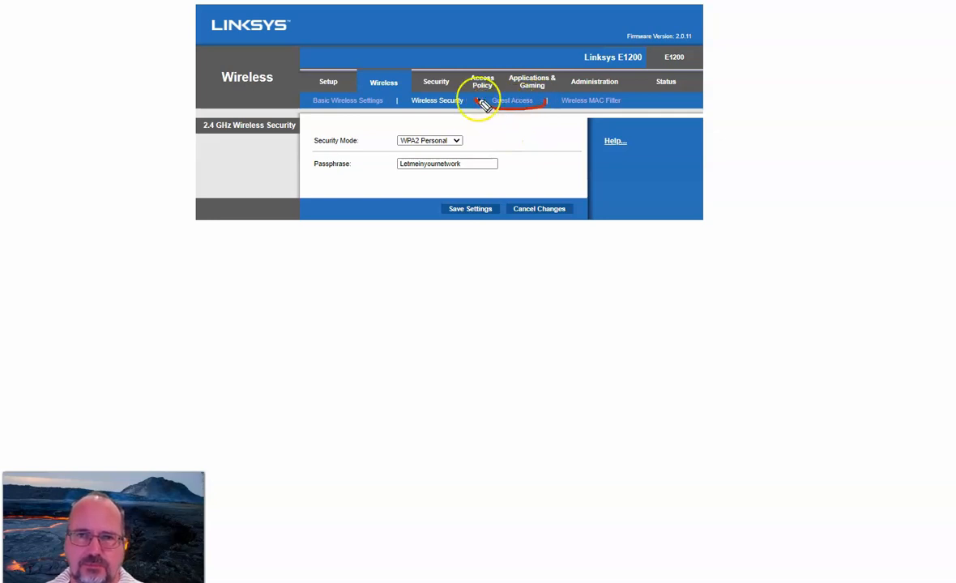
Open the Wireless Guest Access page and review the guest network name, guest password, and total guests allowed.
{"action": "mouse_move", "coordinate": [558, 108]}
{"action": "left_mouse_down"}
{"action": "mouse_move", "coordinate": [642, 106]}
{"action": "mouse_move", "coordinate": [569, 106]}
{"action": "left_mouse_up"}
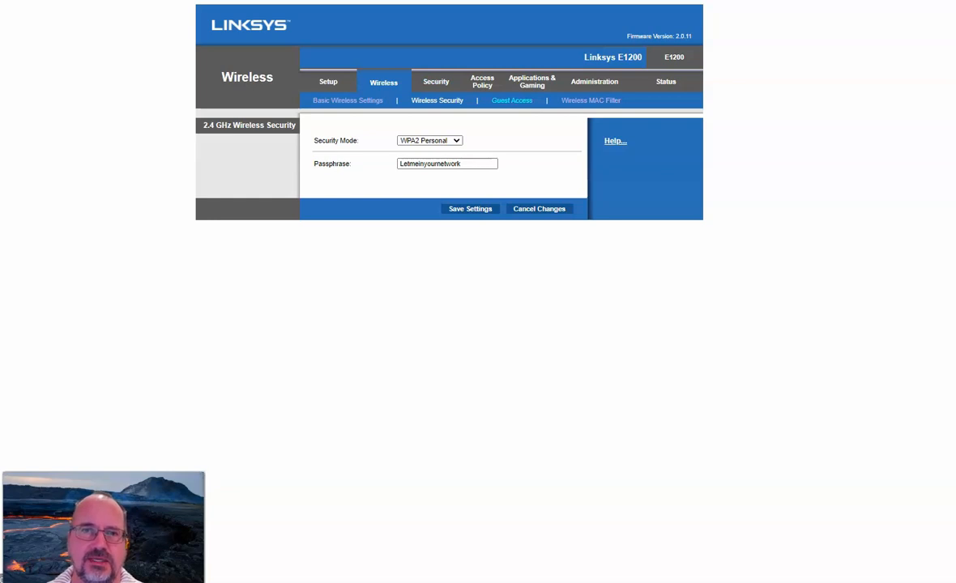
{"action": "left_click", "coordinate": [512, 100]}
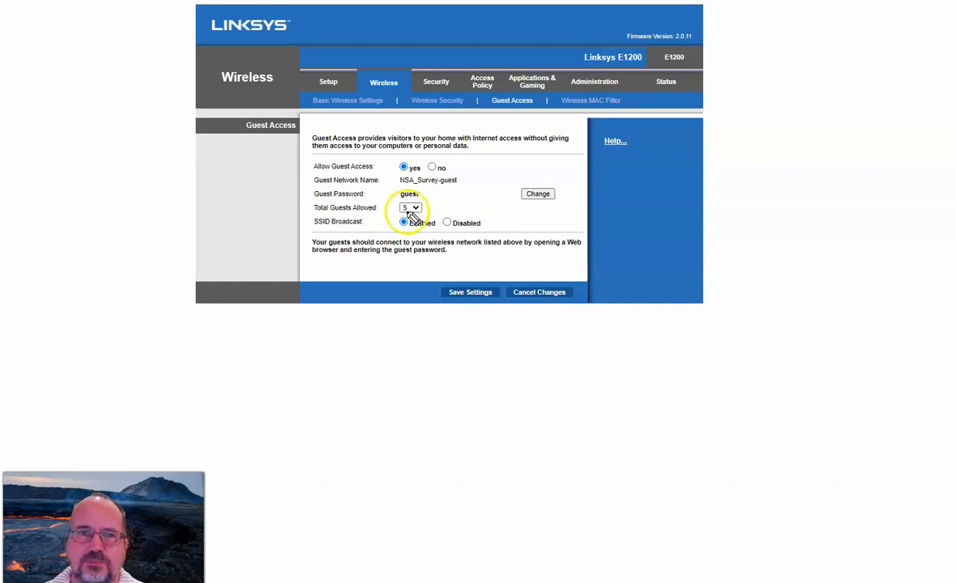
{"action": "left_click_drag", "start_coordinate": [395, 185], "coordinate": [435, 185]}
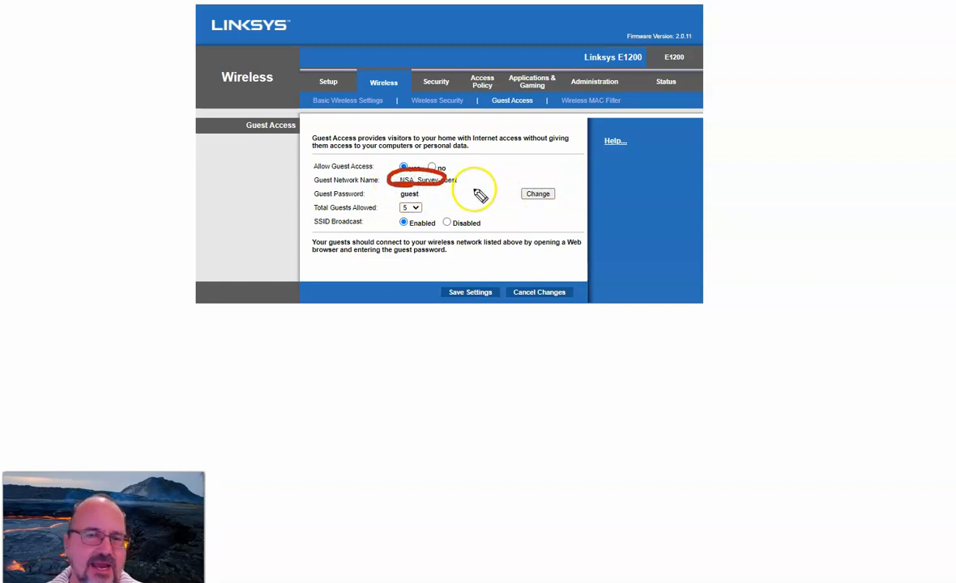
{"action": "left_click_drag", "start_coordinate": [442, 187], "coordinate": [464, 189]}
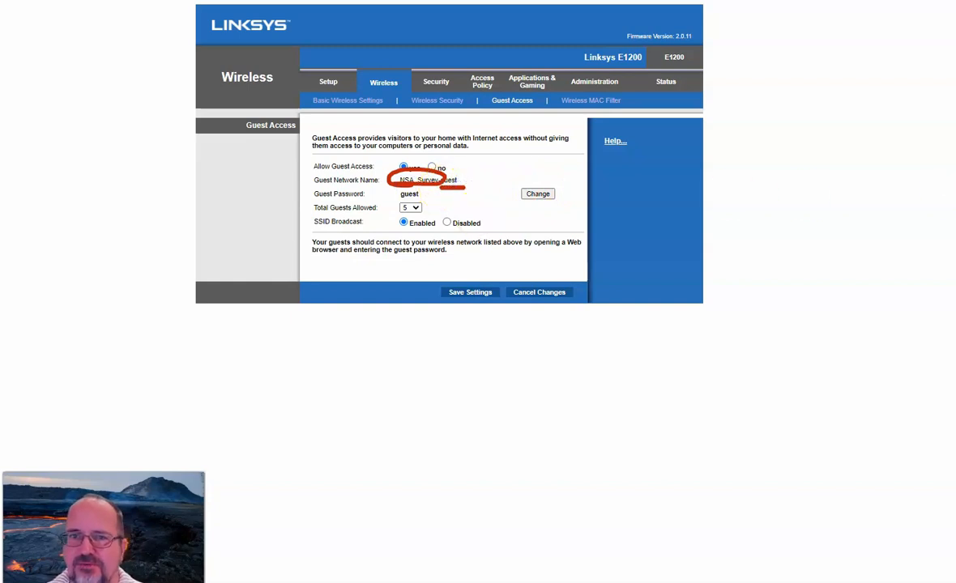
{"action": "left_click", "coordinate": [952, 252]}
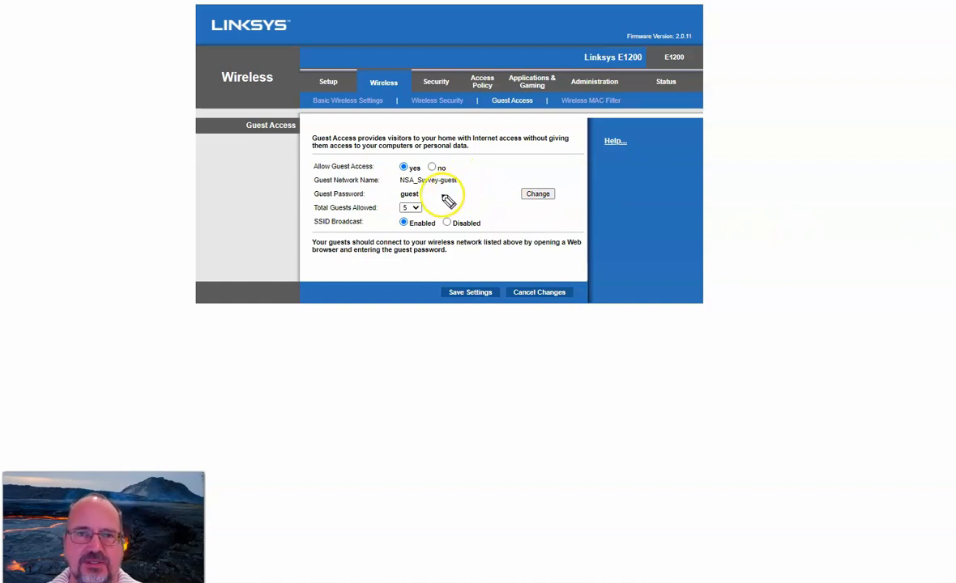
{"action": "left_click_drag", "start_coordinate": [393, 198], "coordinate": [418, 199]}
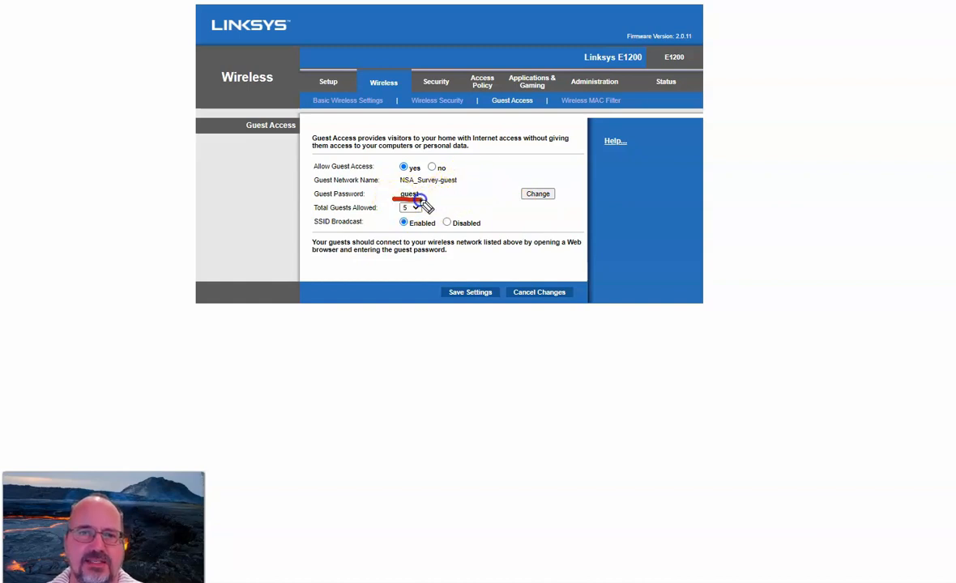
{"action": "left_click_drag", "start_coordinate": [531, 182], "coordinate": [512, 190]}
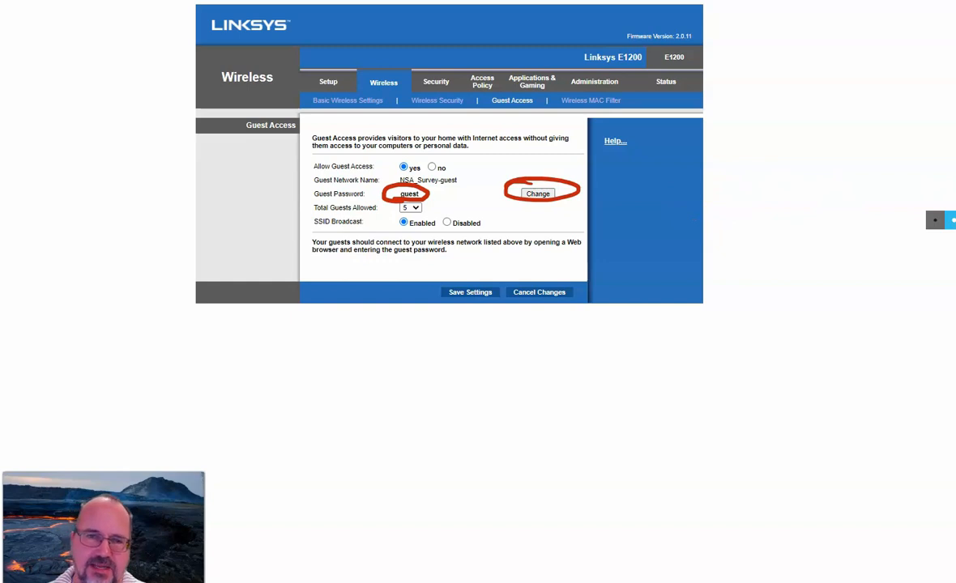
{"action": "key", "text": "Escape"}
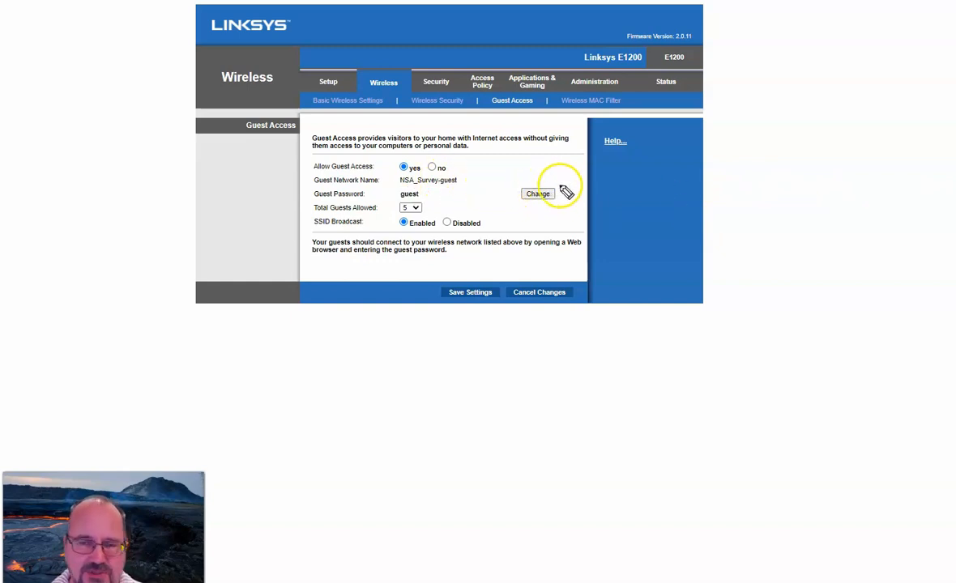
{"action": "left_click_drag", "start_coordinate": [558, 196], "coordinate": [616, 181]}
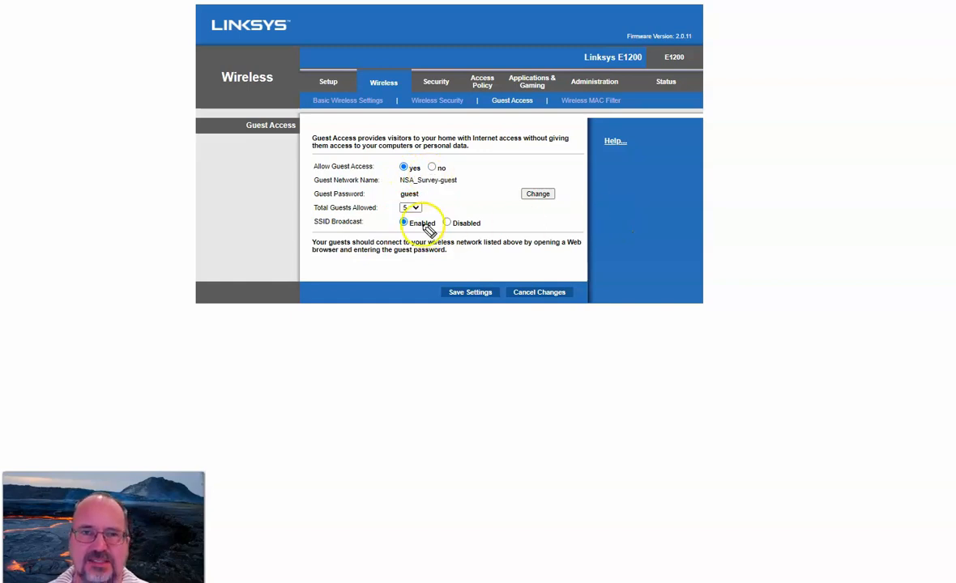
{"action": "mouse_move", "coordinate": [411, 235]}
{"action": "left_mouse_down"}
{"action": "mouse_move", "coordinate": [488, 229]}
{"action": "mouse_move", "coordinate": [418, 207]}
{"action": "mouse_move", "coordinate": [433, 234]}
{"action": "left_mouse_up"}
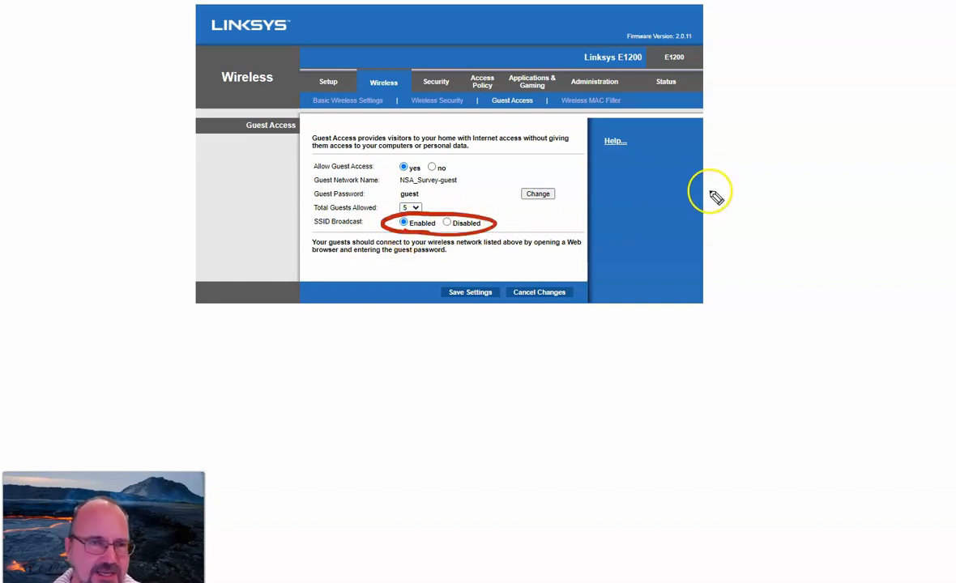
{"action": "left_click_drag", "start_coordinate": [540, 217], "coordinate": [552, 226]}
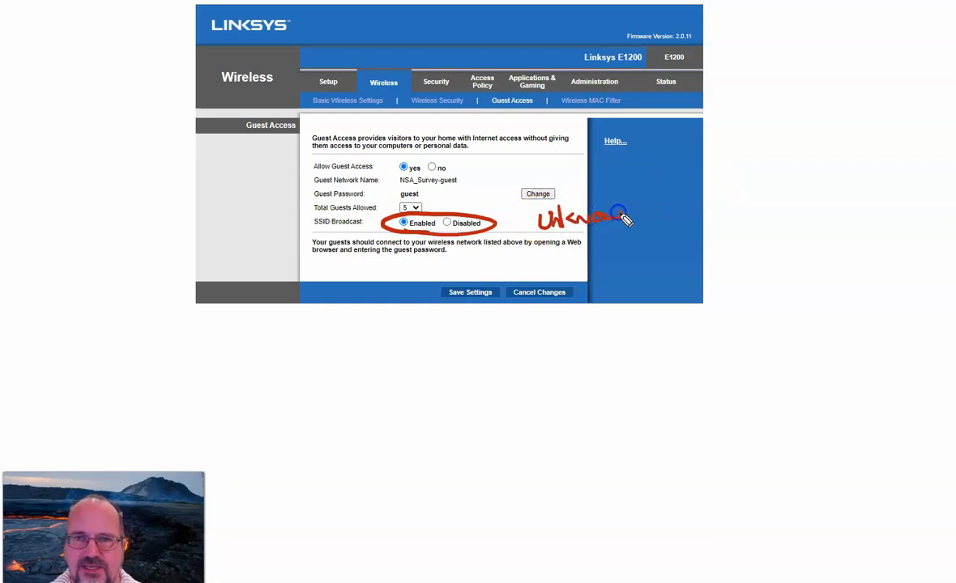
{"action": "left_click_drag", "start_coordinate": [561, 233], "coordinate": [633, 227]}
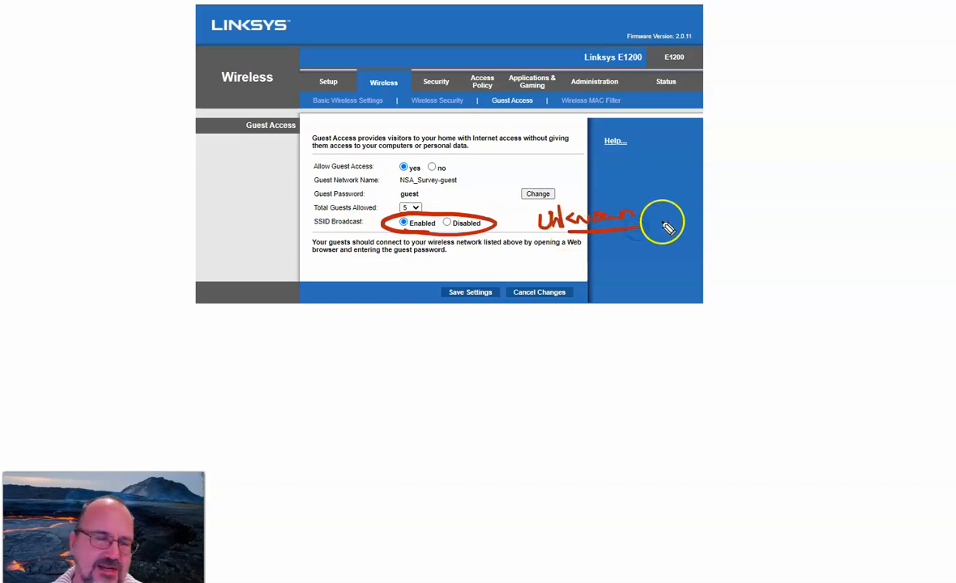
{"action": "key", "text": "Escape"}
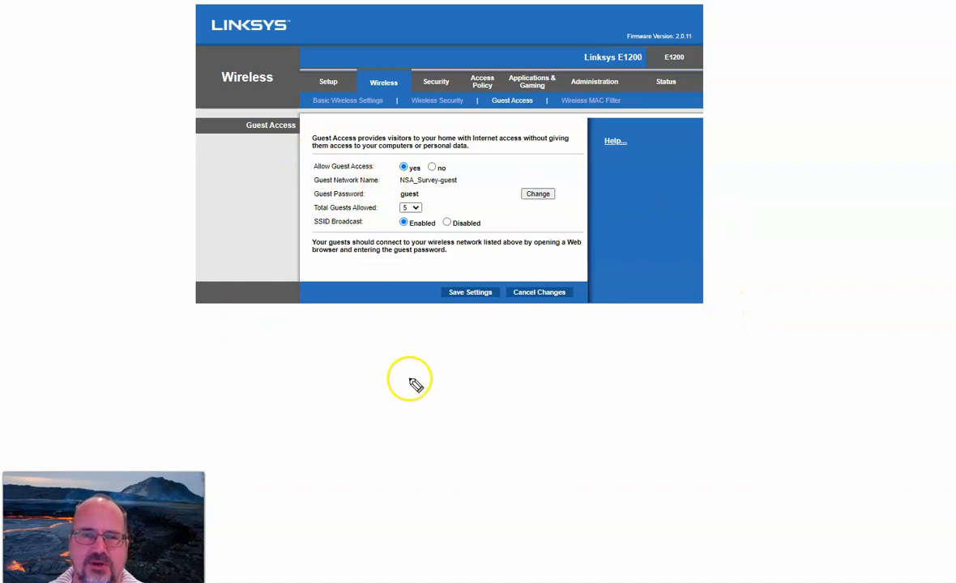
{"action": "mouse_move", "coordinate": [403, 363]}
{"action": "left_mouse_down"}
{"action": "mouse_move", "coordinate": [392, 373]}
{"action": "mouse_move", "coordinate": [431, 399]}
{"action": "mouse_move", "coordinate": [431, 354]}
{"action": "left_mouse_up"}
{"action": "mouse_move", "coordinate": [403, 430]}
{"action": "left_mouse_down"}
{"action": "mouse_move", "coordinate": [409, 439]}
{"action": "mouse_move", "coordinate": [455, 427]}
{"action": "mouse_move", "coordinate": [427, 447]}
{"action": "mouse_move", "coordinate": [459, 437]}
{"action": "left_mouse_up"}
{"action": "mouse_move", "coordinate": [401, 375]}
{"action": "left_mouse_down"}
{"action": "mouse_move", "coordinate": [434, 377]}
{"action": "mouse_move", "coordinate": [420, 387]}
{"action": "mouse_move", "coordinate": [434, 382]}
{"action": "left_mouse_up"}
{"action": "left_click_drag", "start_coordinate": [425, 377], "coordinate": [444, 374]}
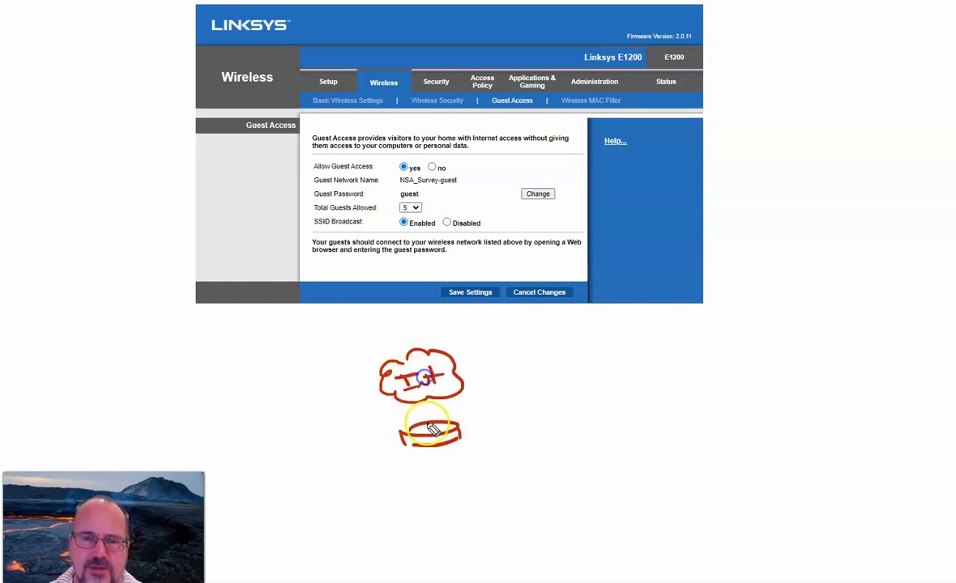
{"action": "left_click_drag", "start_coordinate": [433, 427], "coordinate": [426, 403]}
{"action": "mouse_move", "coordinate": [440, 447]}
{"action": "left_mouse_down"}
{"action": "mouse_move", "coordinate": [458, 503]}
{"action": "mouse_move", "coordinate": [446, 451]}
{"action": "left_mouse_up"}
{"action": "mouse_move", "coordinate": [454, 514]}
{"action": "left_mouse_down"}
{"action": "mouse_move", "coordinate": [478, 541]}
{"action": "mouse_move", "coordinate": [508, 541]}
{"action": "left_mouse_up"}
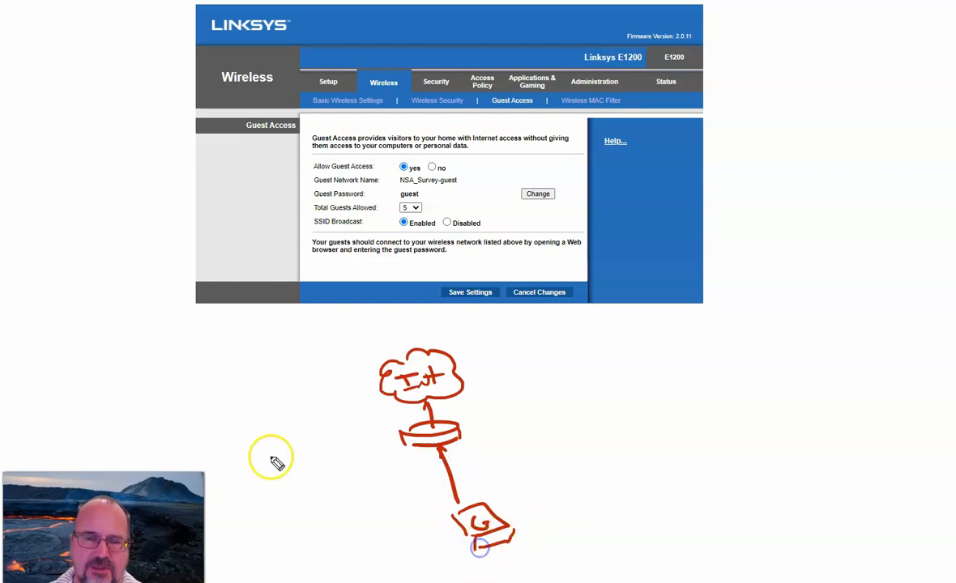
{"action": "mouse_move", "coordinate": [405, 455]}
{"action": "left_mouse_down"}
{"action": "mouse_move", "coordinate": [310, 522]}
{"action": "mouse_move", "coordinate": [307, 550]}
{"action": "left_mouse_up"}
{"action": "mouse_move", "coordinate": [313, 532]}
{"action": "left_mouse_down"}
{"action": "mouse_move", "coordinate": [352, 534]}
{"action": "mouse_move", "coordinate": [305, 546]}
{"action": "left_mouse_up"}
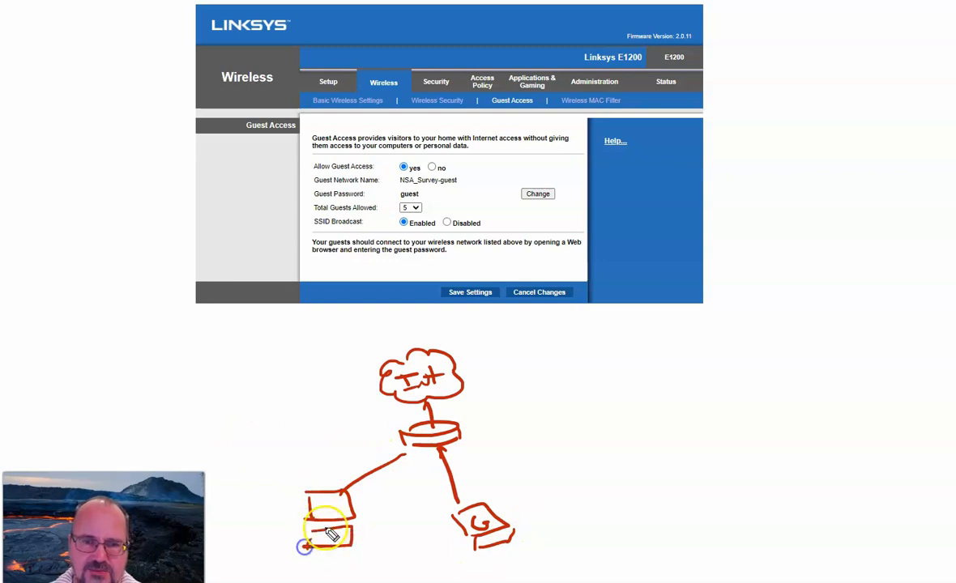
{"action": "mouse_move", "coordinate": [319, 503]}
{"action": "left_mouse_down"}
{"action": "mouse_move", "coordinate": [320, 511]}
{"action": "mouse_move", "coordinate": [332, 502]}
{"action": "left_mouse_up"}
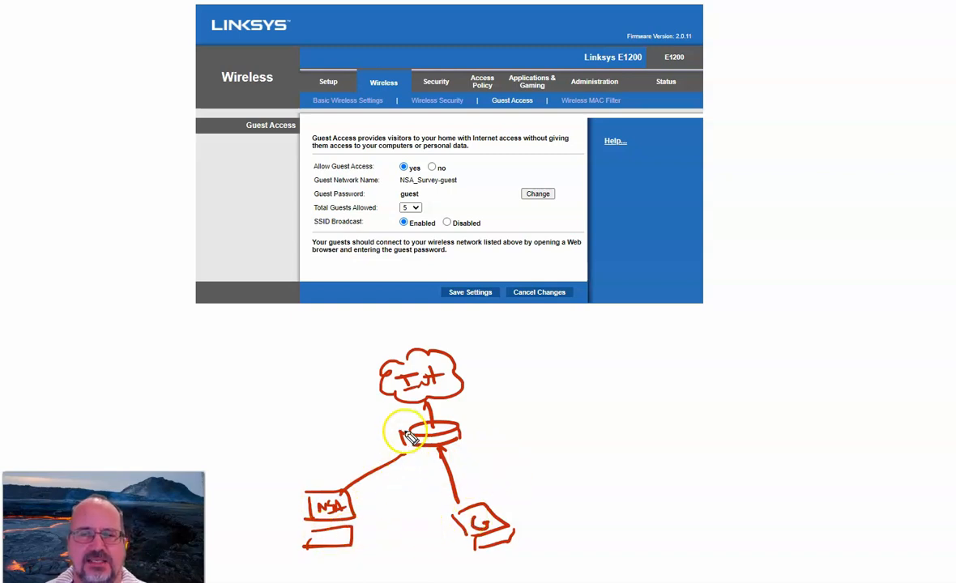
{"action": "left_click_drag", "start_coordinate": [424, 428], "coordinate": [423, 533]}
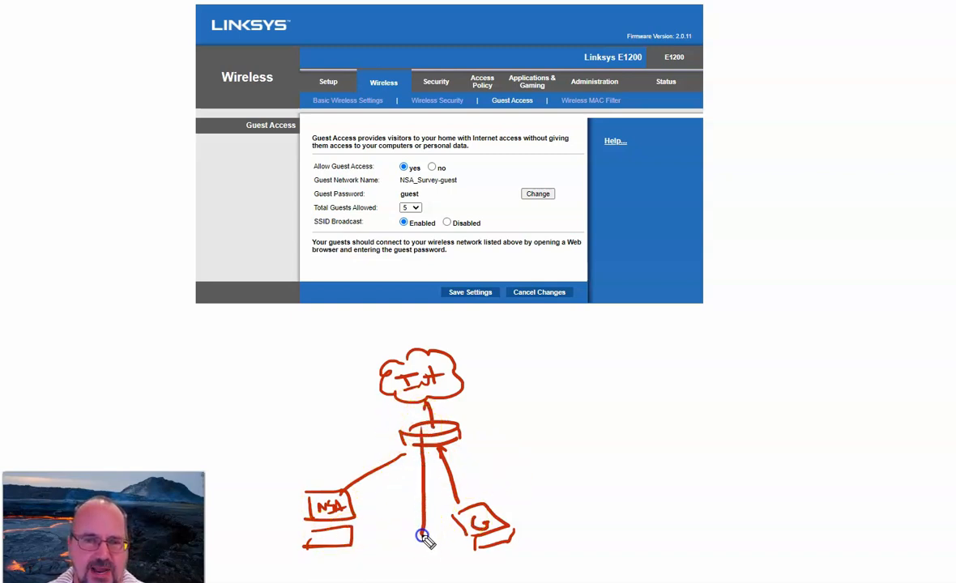
{"action": "left_click_drag", "start_coordinate": [240, 481], "coordinate": [236, 503]}
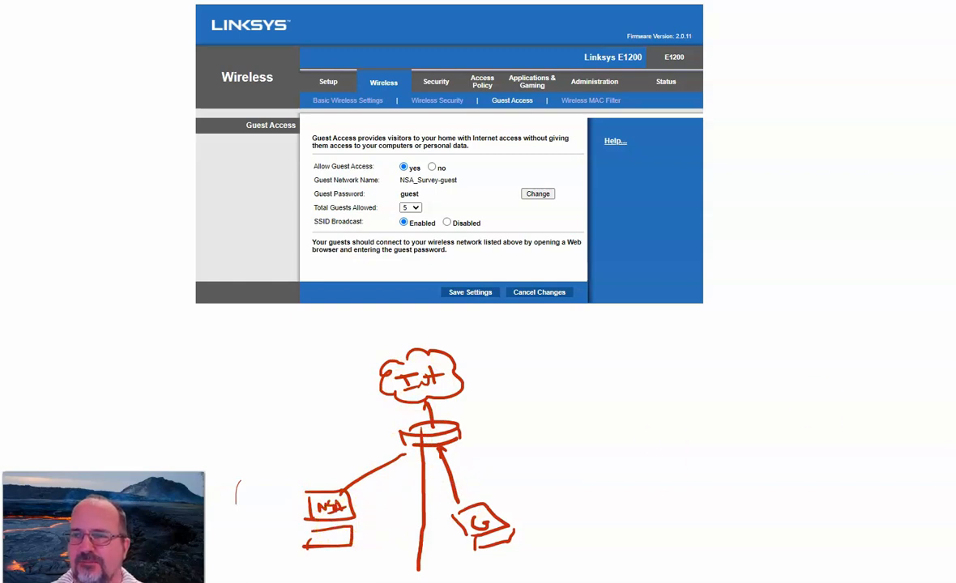
{"action": "key", "text": "e"}
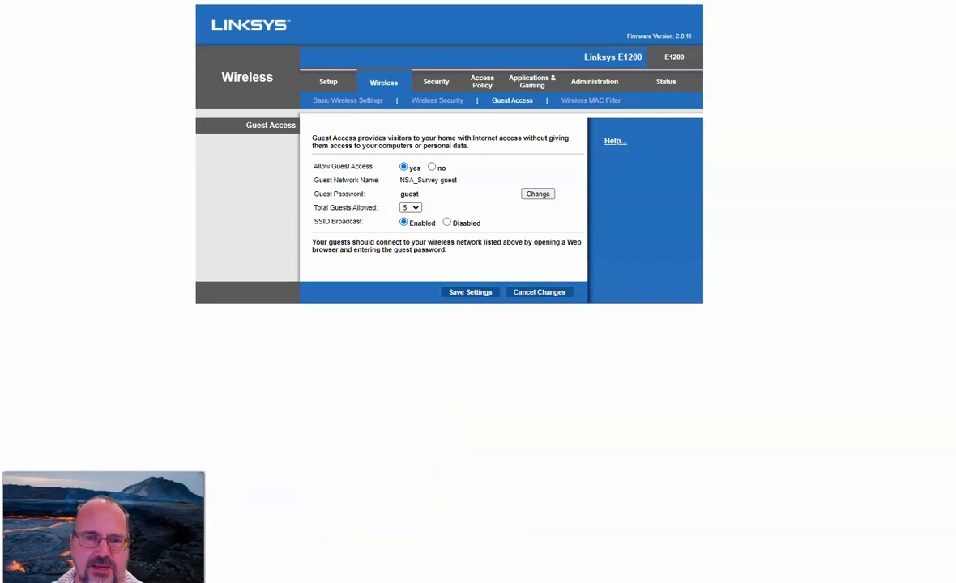
Switch to Command Prompt and examine the Wi-Fi adapter's IPv4 address, subnet mask, and default gateway.
{"action": "key", "text": "alt+Tab"}
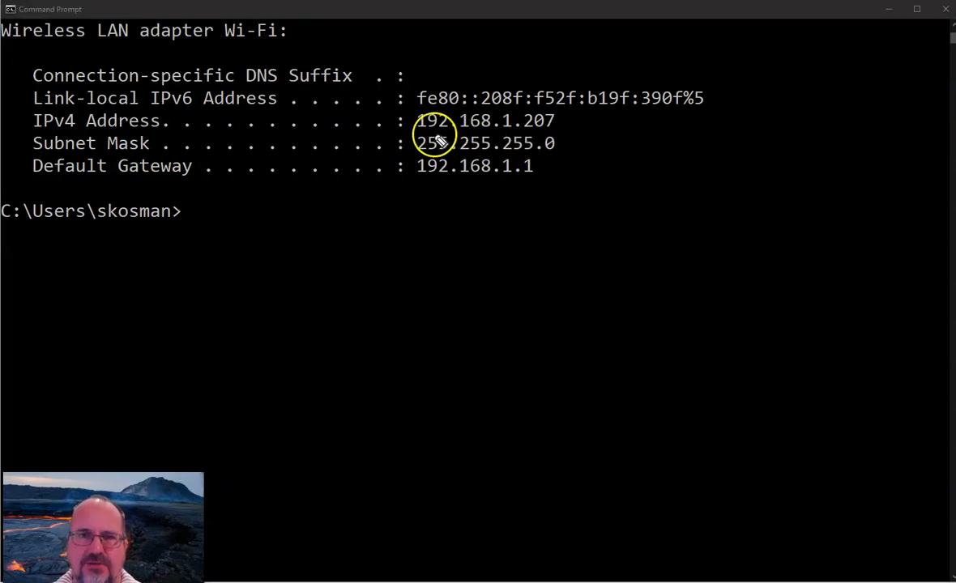
{"action": "mouse_move", "coordinate": [418, 125]}
{"action": "left_mouse_down"}
{"action": "mouse_move", "coordinate": [526, 113]}
{"action": "mouse_move", "coordinate": [438, 133]}
{"action": "left_mouse_up"}
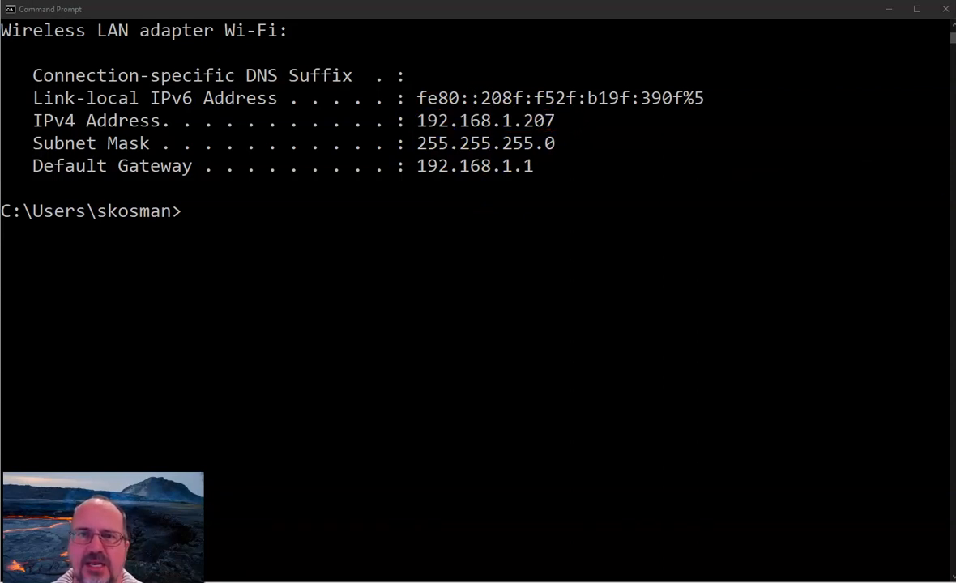
{"action": "left_click_drag", "start_coordinate": [599, 152], "coordinate": [597, 180]}
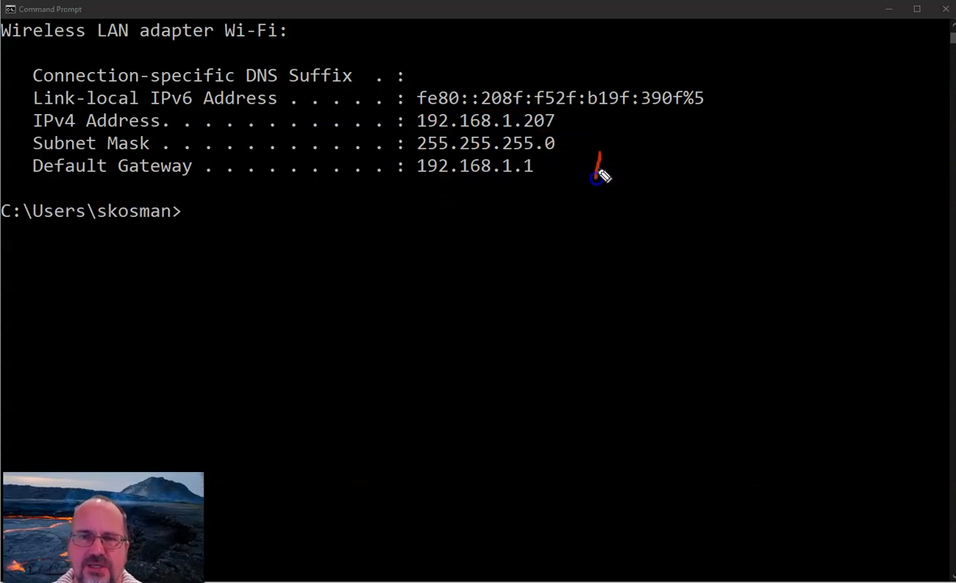
{"action": "left_click", "coordinate": [645, 169]}
{"action": "mouse_move", "coordinate": [656, 152]}
{"action": "left_mouse_down"}
{"action": "mouse_move", "coordinate": [659, 171]}
{"action": "mouse_move", "coordinate": [737, 162]}
{"action": "left_mouse_up"}
{"action": "left_click", "coordinate": [713, 163]}
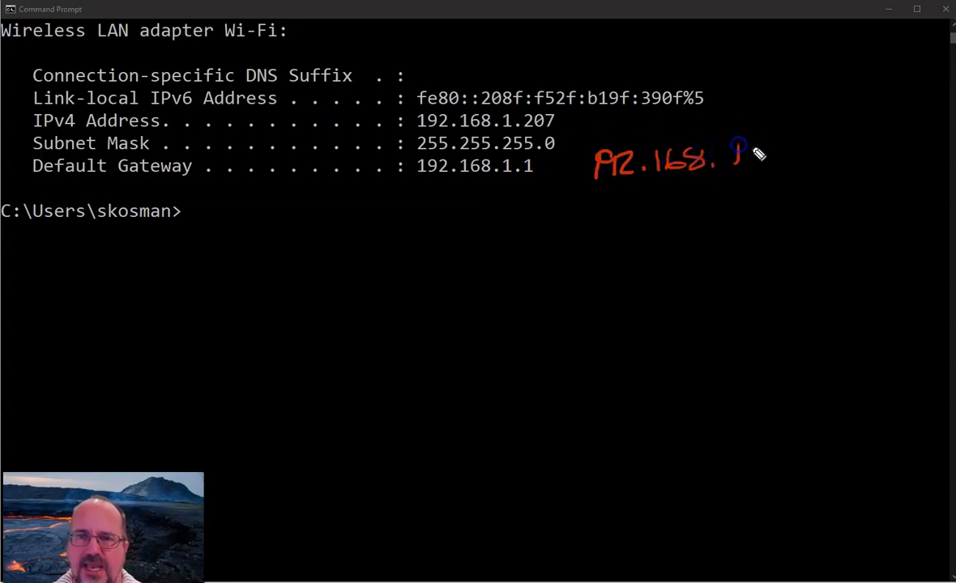
{"action": "left_click", "coordinate": [771, 160]}
{"action": "left_click_drag", "start_coordinate": [800, 141], "coordinate": [802, 163]}
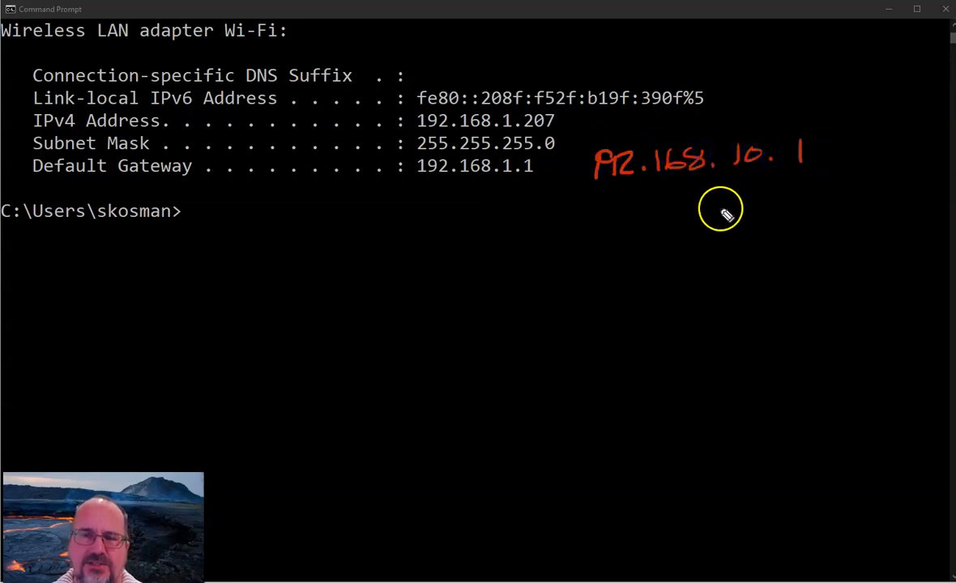
{"action": "left_click_drag", "start_coordinate": [720, 212], "coordinate": [731, 211]}
{"action": "mouse_move", "coordinate": [749, 204]}
{"action": "left_mouse_down"}
{"action": "mouse_move", "coordinate": [785, 211]}
{"action": "mouse_move", "coordinate": [930, 188]}
{"action": "left_mouse_up"}
{"action": "mouse_move", "coordinate": [706, 238]}
{"action": "left_mouse_down"}
{"action": "mouse_move", "coordinate": [909, 221]}
{"action": "mouse_move", "coordinate": [955, 185]}
{"action": "mouse_move", "coordinate": [871, 175]}
{"action": "mouse_move", "coordinate": [707, 209]}
{"action": "mouse_move", "coordinate": [707, 230]}
{"action": "left_mouse_up"}
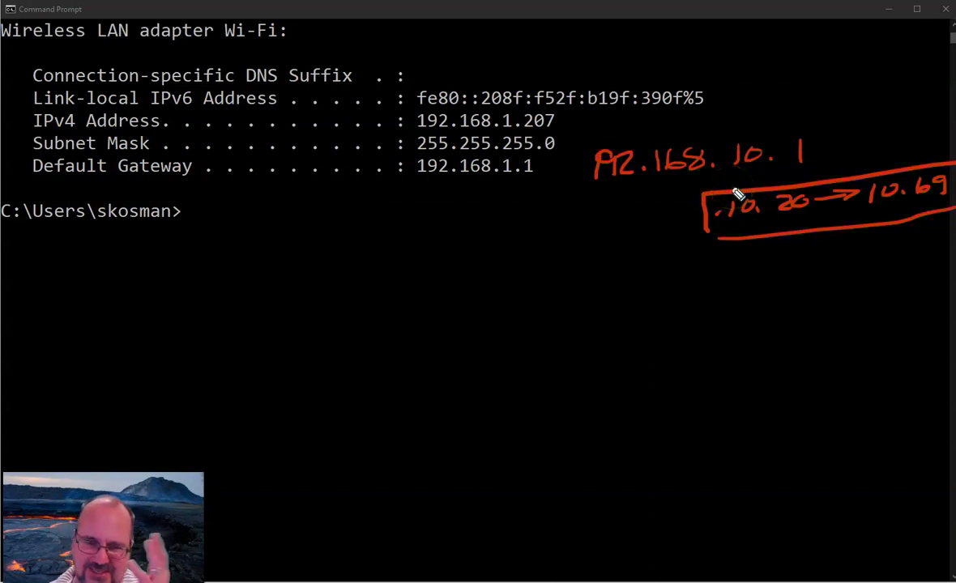
{"action": "key", "text": "e"}
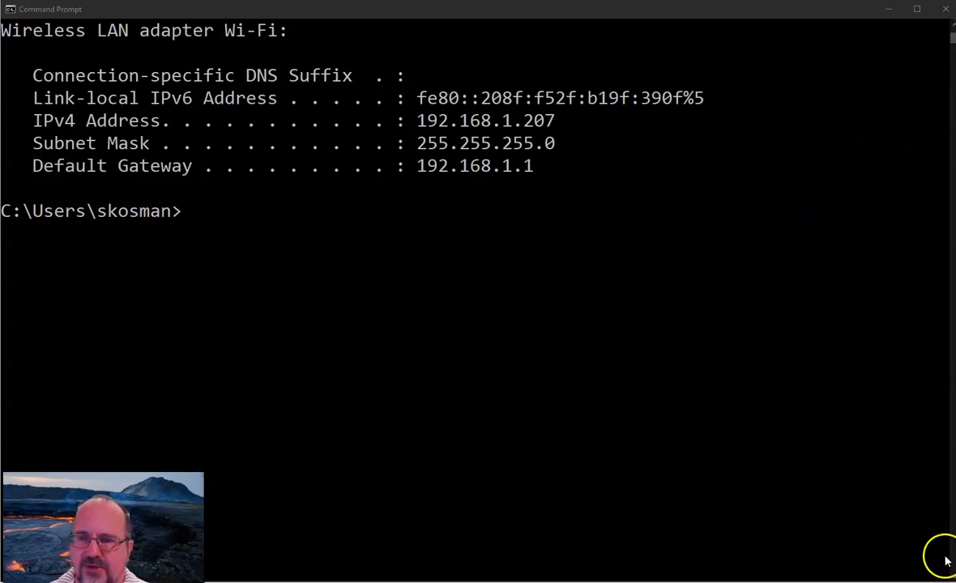
Connect the computer to the open NSA_Survey-guest wireless network.
{"action": "left_click", "coordinate": [946, 581]}
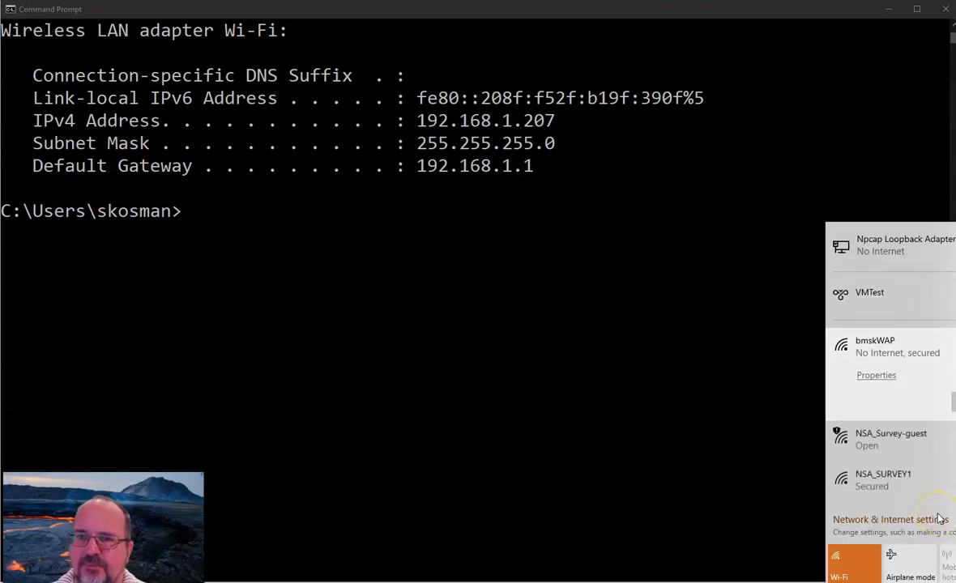
{"action": "left_click", "coordinate": [939, 441]}
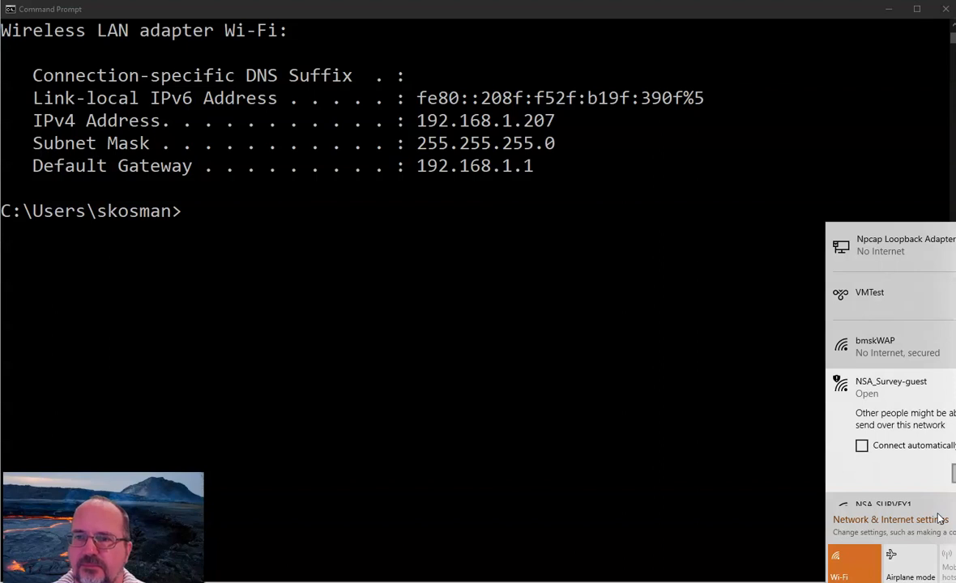
{"action": "left_click", "coordinate": [953, 473]}
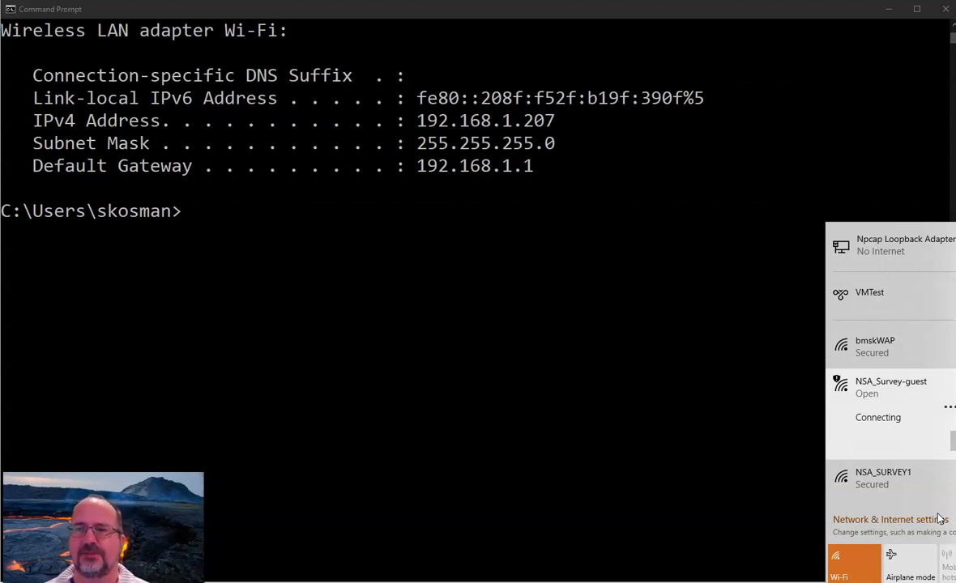
Run ipconfig /release wi-fi in Command Prompt to release the Wi-Fi adapter's address.
{"action": "left_click", "coordinate": [203, 219]}
{"action": "key", "text": "super+h"}
{"action": "left_click", "coordinate": [224, 217]}
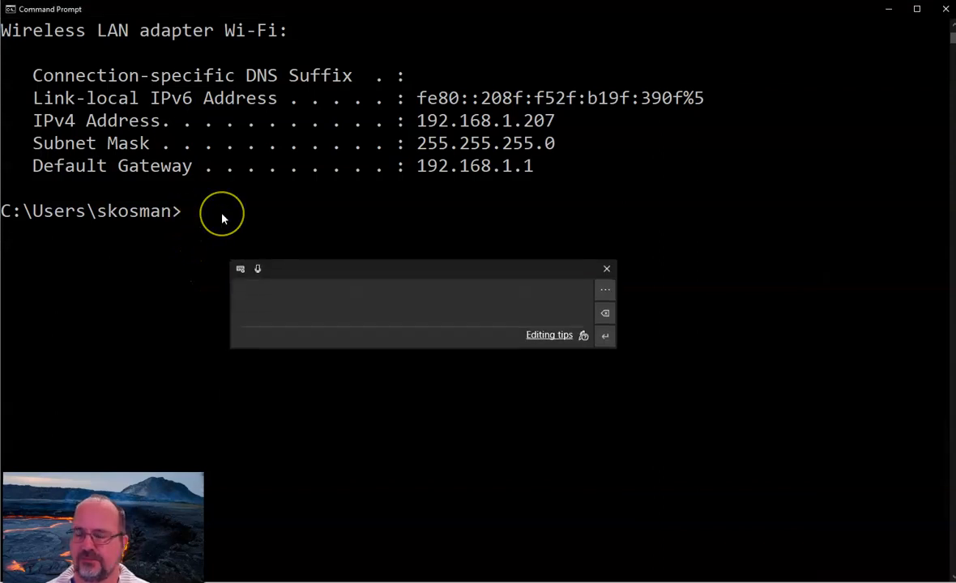
{"action": "type", "text": "ip"}
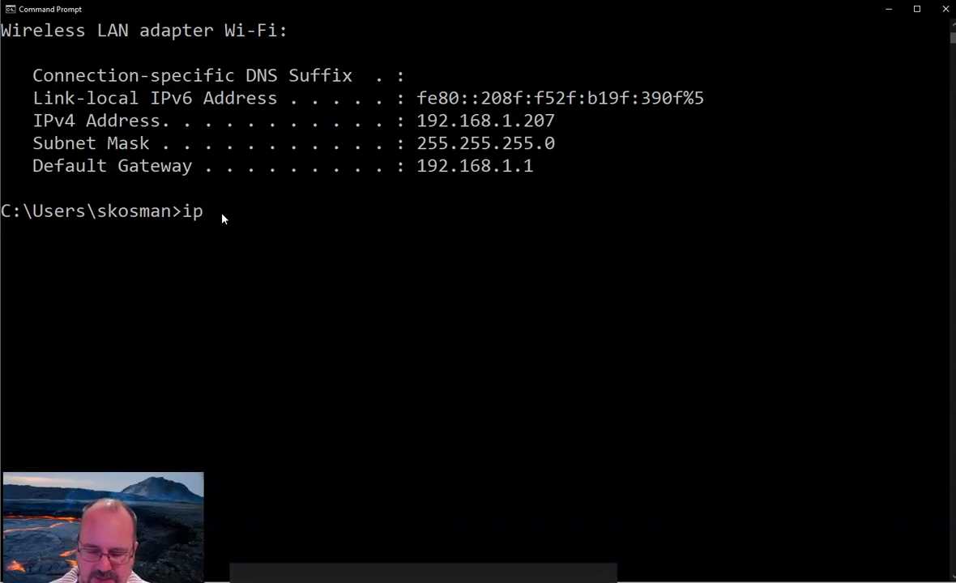
{"action": "type", "text": "config "}
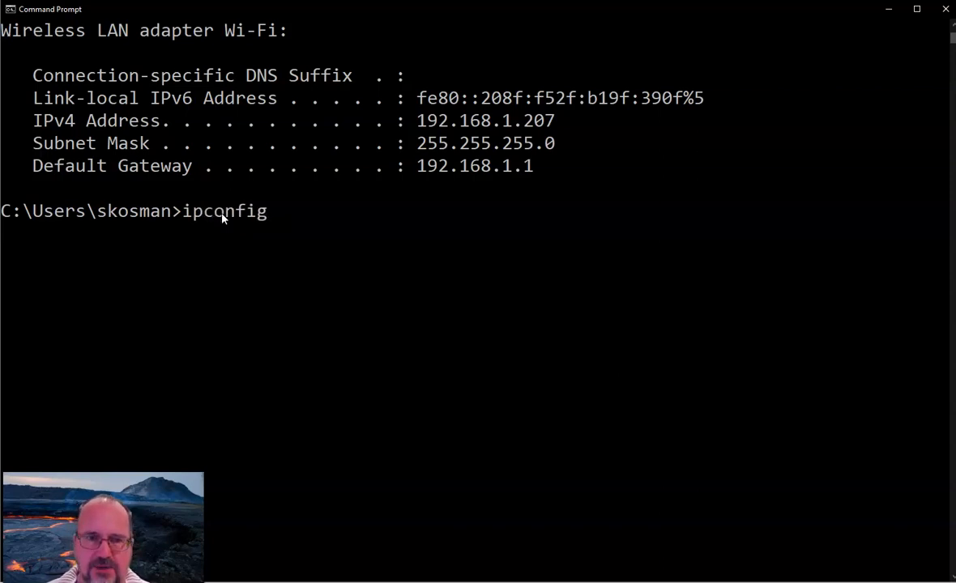
{"action": "type", "text": "/release wi-fi"}
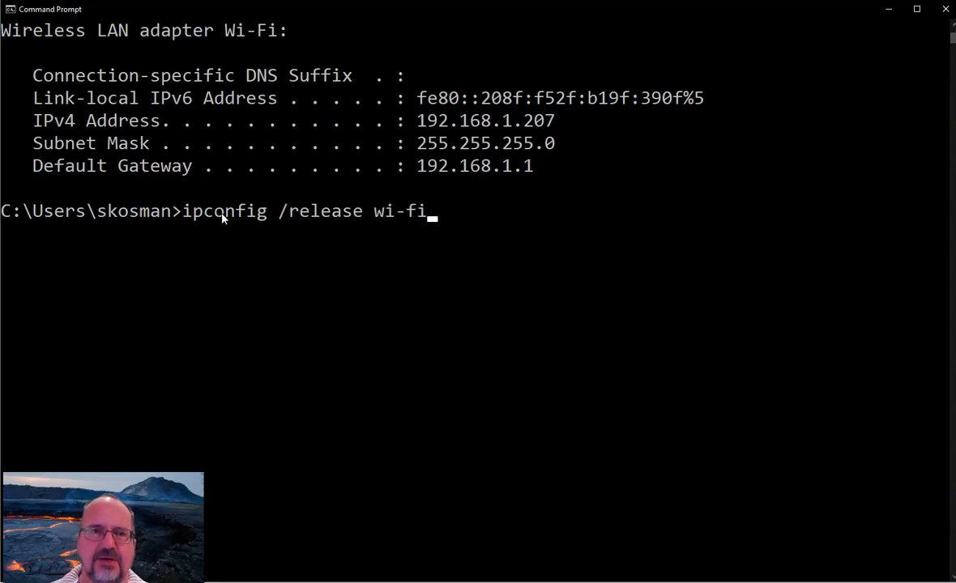
{"action": "key", "text": "Return"}
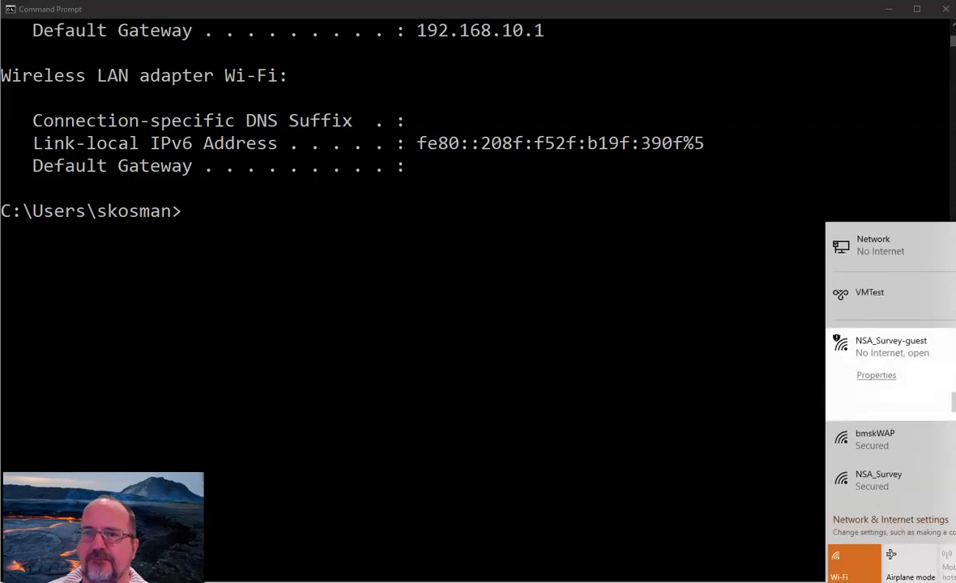
Run ipconfig /renew wi-fi in Command Prompt to renew the Wi-Fi adapter's address.
{"action": "left_click", "coordinate": [355, 232]}
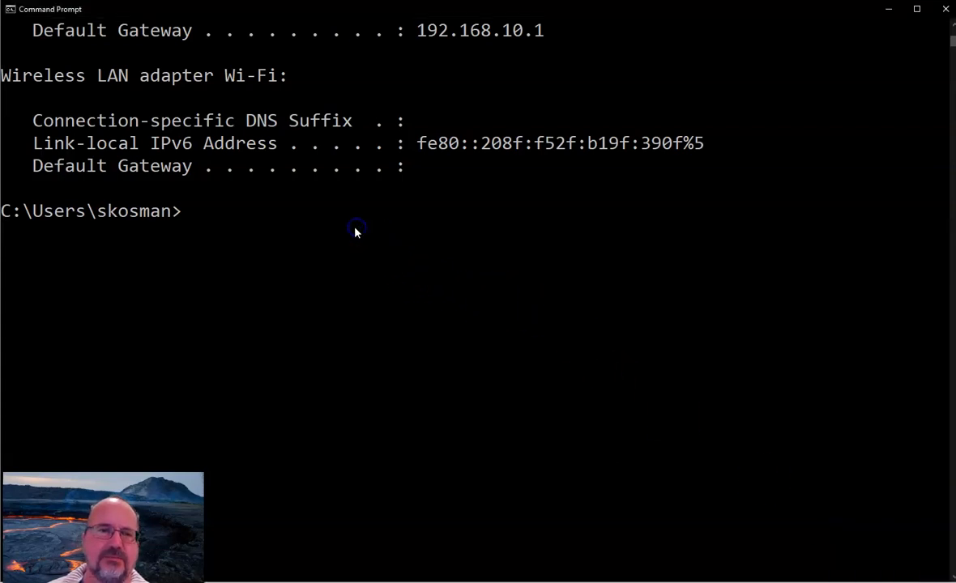
{"action": "key", "text": "Up"}
{"action": "key", "text": "Left"}
{"action": "key", "text": "Left"}
{"action": "key", "text": "Left"}
{"action": "key", "text": "Left"}
{"action": "key", "text": "Left"}
{"action": "key", "text": "Left"}
{"action": "key", "text": "BackSpace"}
{"action": "key", "text": "BackSpace"}
{"action": "key", "text": "BackSpace"}
{"action": "key", "text": "BackSpace"}
{"action": "key", "text": "BackSpace"}
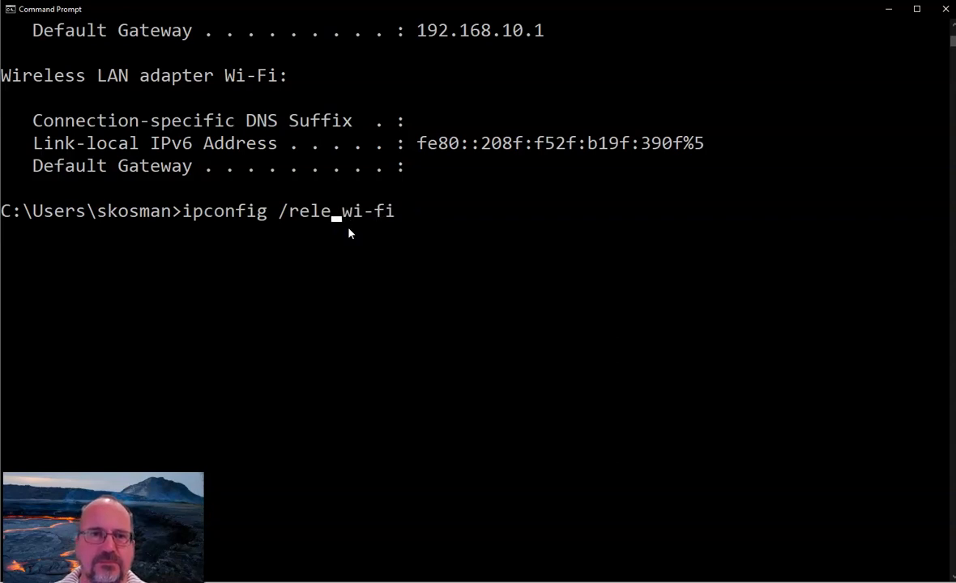
{"action": "type", "text": "new"}
{"action": "key", "text": "Return"}
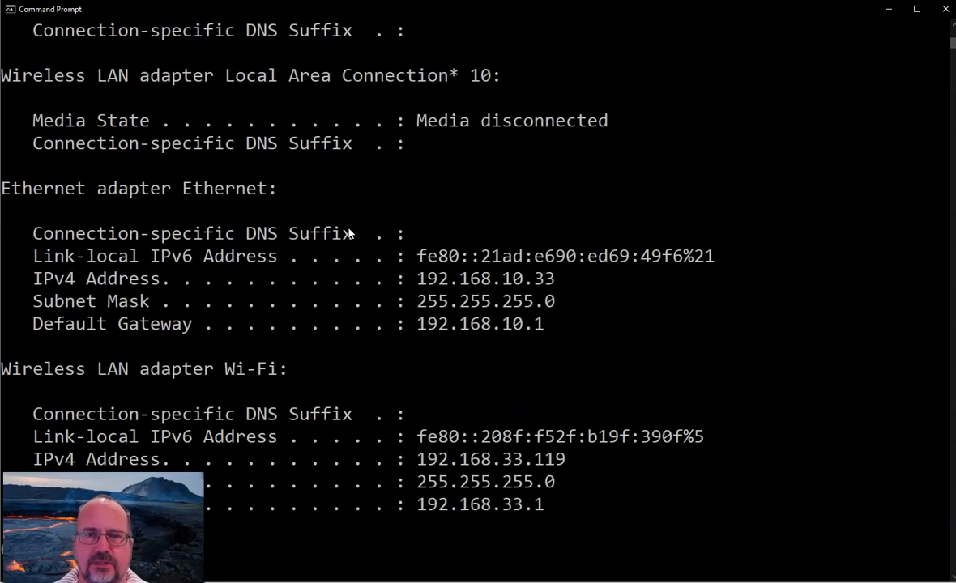
Examine the Wi-Fi adapter's new IPv4 address, subnet mask, and default gateway in the ipconfig output.
{"action": "scroll", "coordinate": [375, 227], "scroll_direction": "down", "scroll_amount": 5}
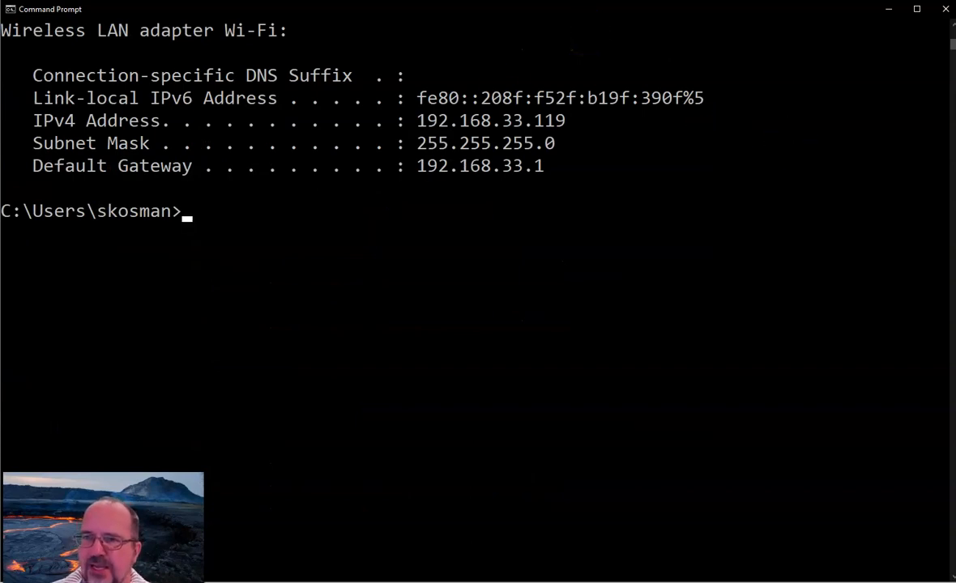
{"action": "left_click_drag", "start_coordinate": [491, 179], "coordinate": [520, 179]}
{"action": "left_click_drag", "start_coordinate": [389, 159], "coordinate": [446, 151]}
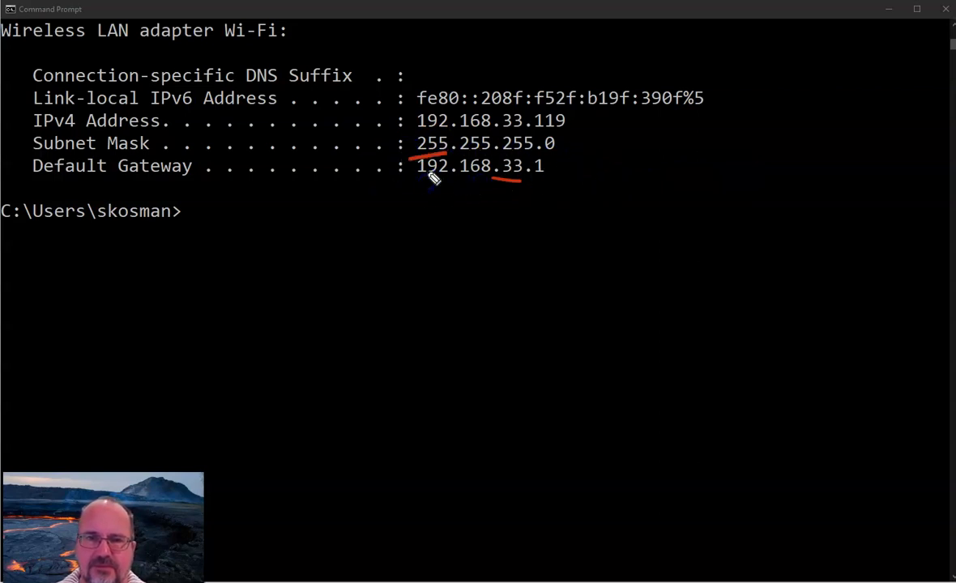
{"action": "mouse_move", "coordinate": [397, 159]}
{"action": "left_mouse_down"}
{"action": "mouse_move", "coordinate": [528, 186]}
{"action": "mouse_move", "coordinate": [494, 162]}
{"action": "mouse_move", "coordinate": [405, 152]}
{"action": "left_mouse_up"}
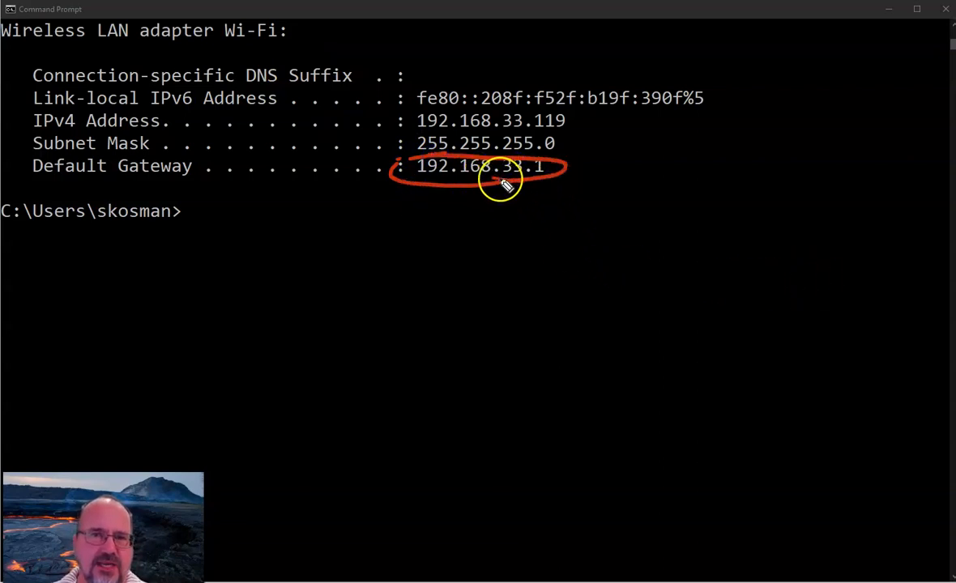
{"action": "mouse_move", "coordinate": [520, 196]}
{"action": "left_mouse_down"}
{"action": "mouse_move", "coordinate": [522, 241]}
{"action": "mouse_move", "coordinate": [533, 206]}
{"action": "left_mouse_up"}
{"action": "mouse_move", "coordinate": [517, 266]}
{"action": "left_mouse_down"}
{"action": "mouse_move", "coordinate": [588, 275]}
{"action": "mouse_move", "coordinate": [662, 260]}
{"action": "left_mouse_up"}
{"action": "left_click_drag", "start_coordinate": [556, 320], "coordinate": [601, 329]}
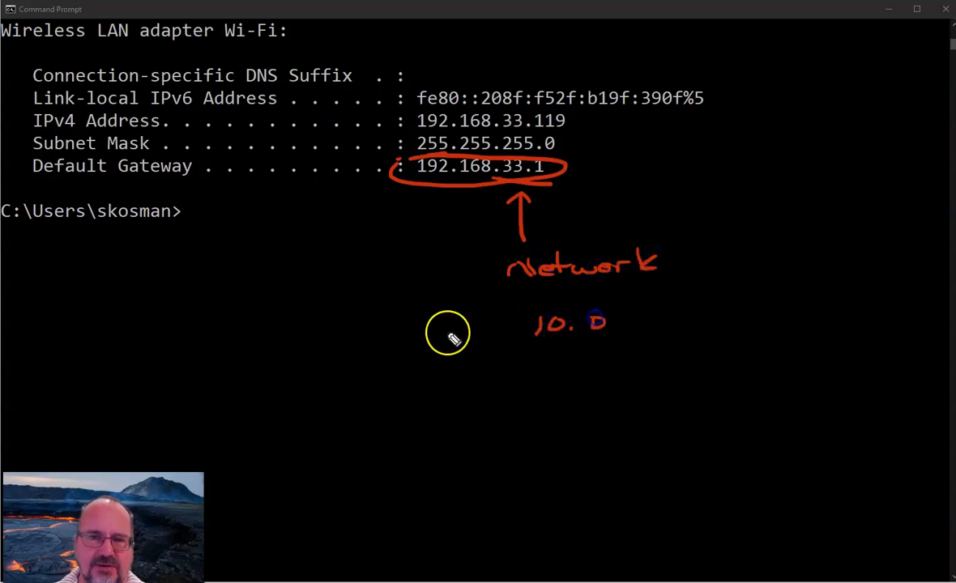
{"action": "mouse_move", "coordinate": [401, 324]}
{"action": "left_mouse_down"}
{"action": "mouse_move", "coordinate": [399, 337]}
{"action": "mouse_move", "coordinate": [533, 331]}
{"action": "left_mouse_up"}
{"action": "mouse_move", "coordinate": [629, 314]}
{"action": "left_mouse_down"}
{"action": "mouse_move", "coordinate": [717, 256]}
{"action": "mouse_move", "coordinate": [576, 186]}
{"action": "mouse_move", "coordinate": [588, 188]}
{"action": "left_mouse_up"}
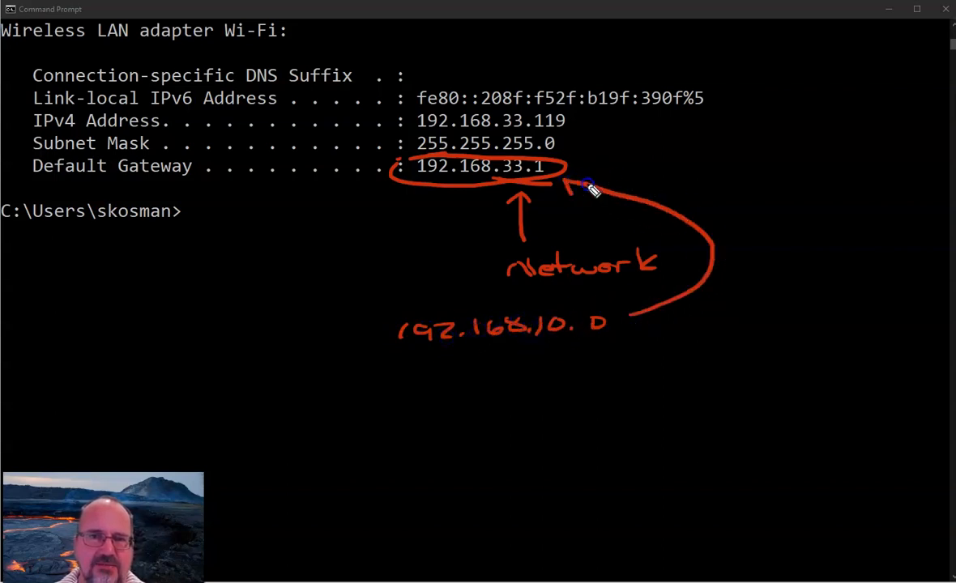
{"action": "left_click_drag", "start_coordinate": [620, 323], "coordinate": [639, 320]}
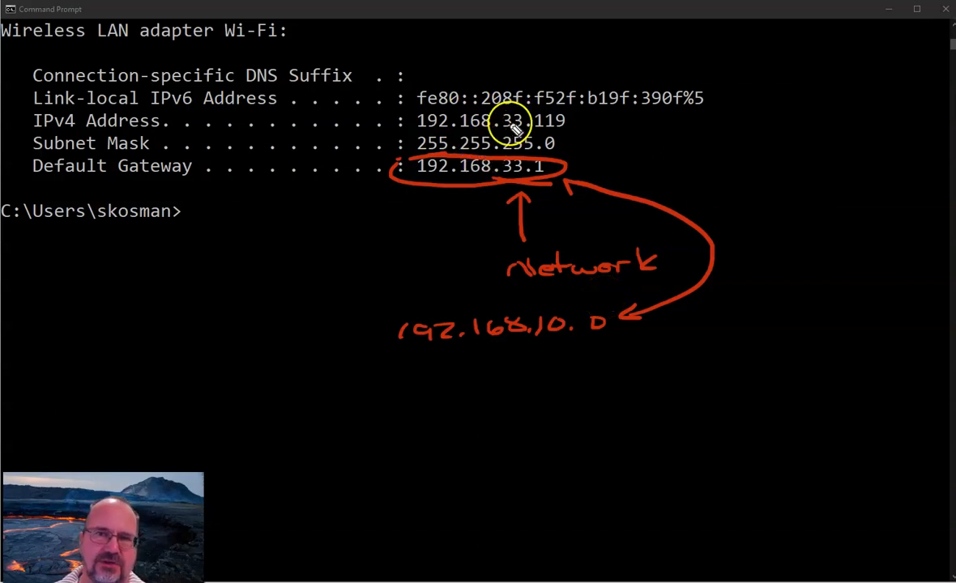
{"action": "mouse_move", "coordinate": [510, 131]}
{"action": "left_mouse_down"}
{"action": "mouse_move", "coordinate": [530, 107]}
{"action": "mouse_move", "coordinate": [502, 121]}
{"action": "left_mouse_up"}
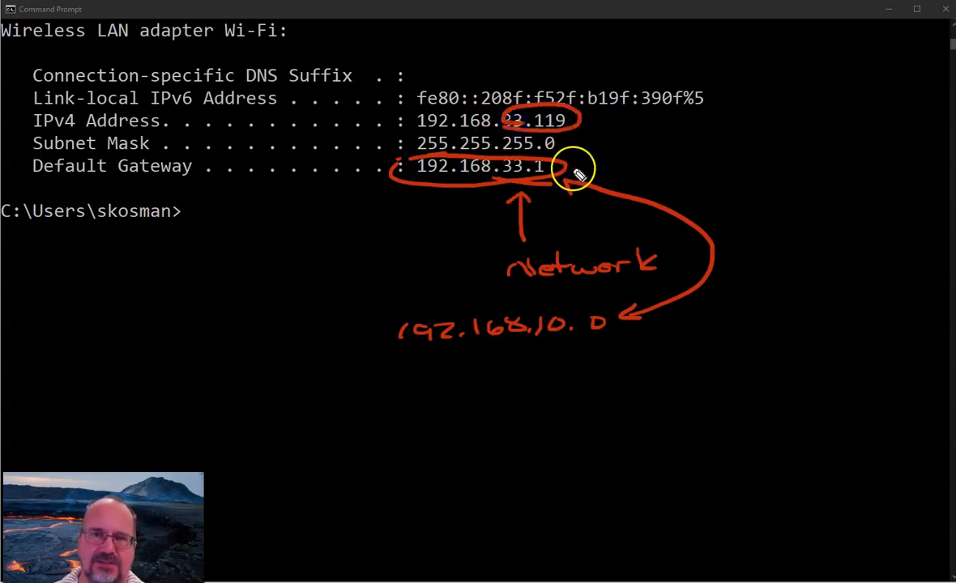
{"action": "left_click_drag", "start_coordinate": [587, 166], "coordinate": [630, 169]}
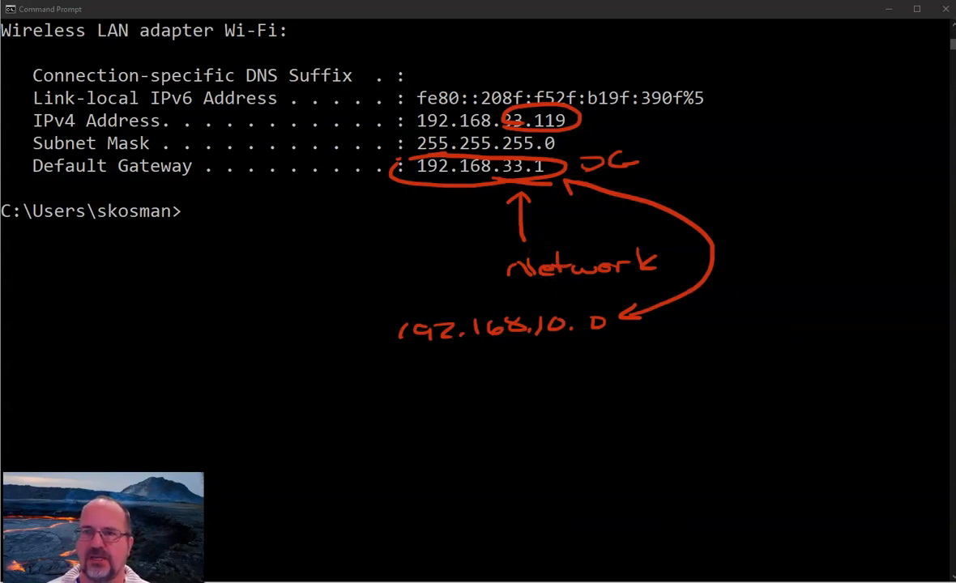
{"action": "key", "text": "Escape"}
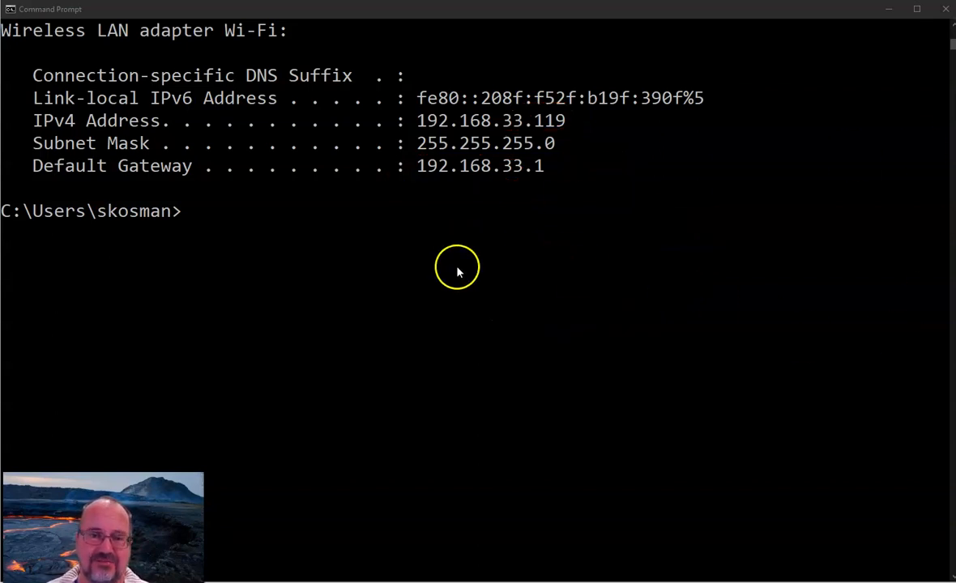
Switch to the router's web page, open Wireless MAC Filter, and review its enable setting and filter options.
{"action": "mouse_move", "coordinate": [293, 582]}
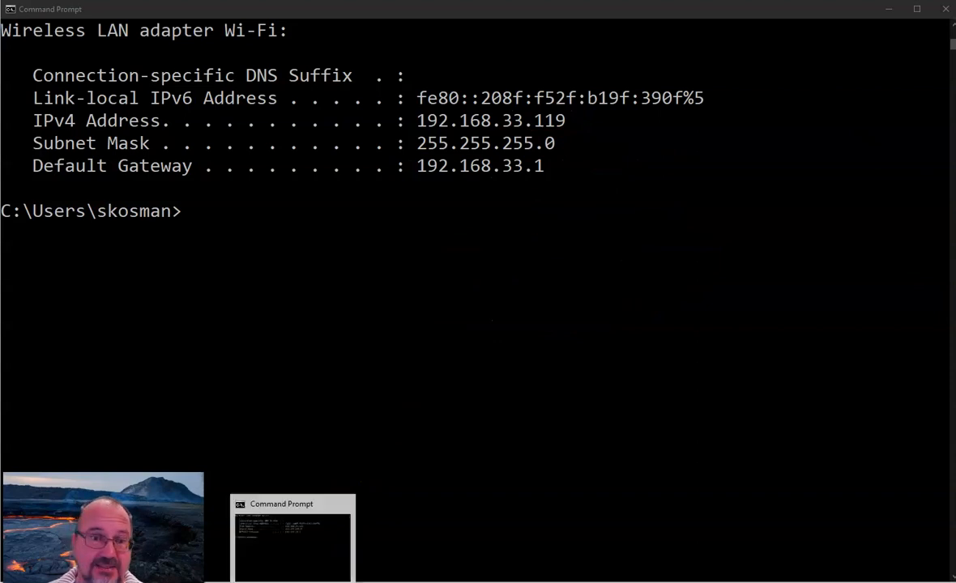
{"action": "mouse_move", "coordinate": [231, 582]}
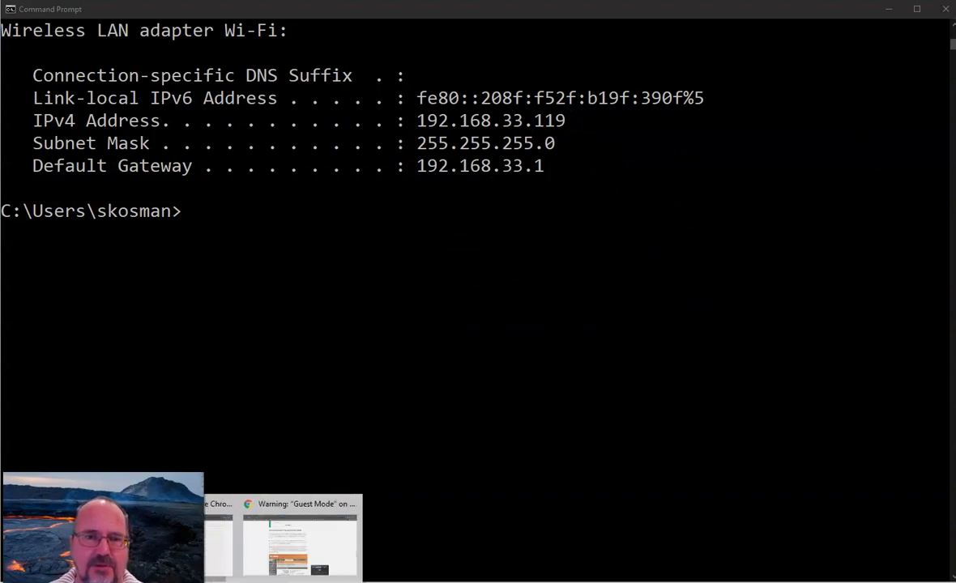
{"action": "left_click", "coordinate": [208, 544]}
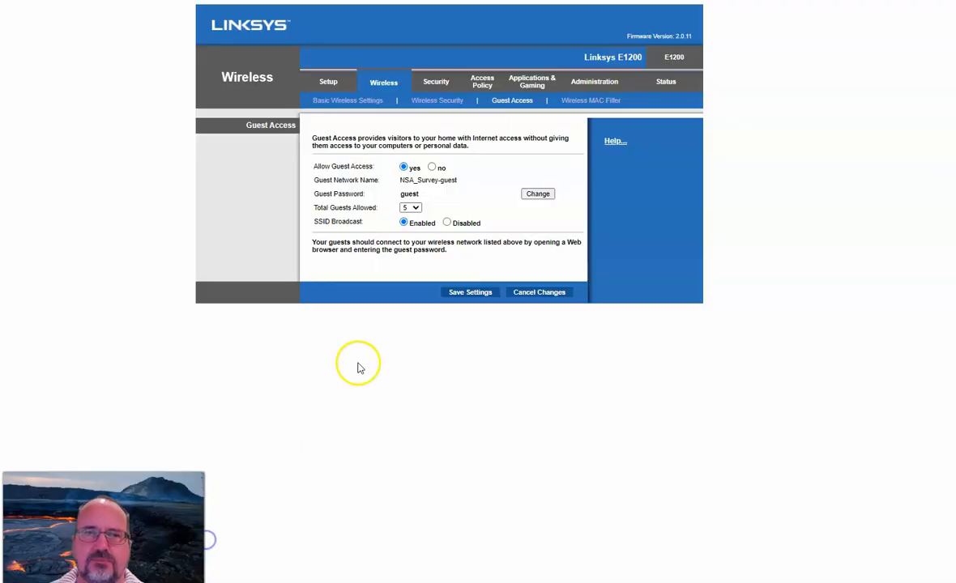
{"action": "left_click", "coordinate": [581, 99]}
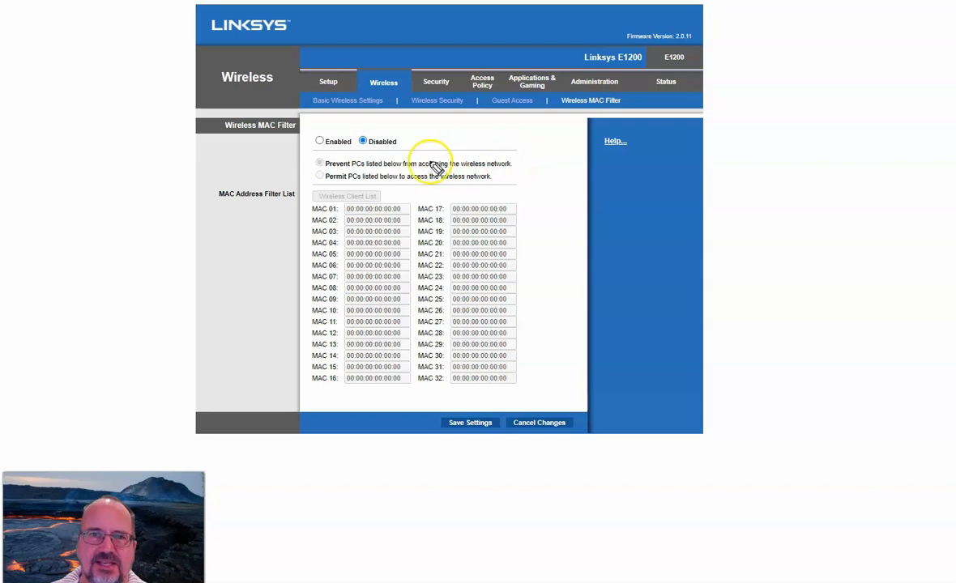
{"action": "mouse_move", "coordinate": [309, 149]}
{"action": "left_mouse_down"}
{"action": "mouse_move", "coordinate": [405, 156]}
{"action": "mouse_move", "coordinate": [309, 128]}
{"action": "mouse_move", "coordinate": [315, 146]}
{"action": "left_mouse_up"}
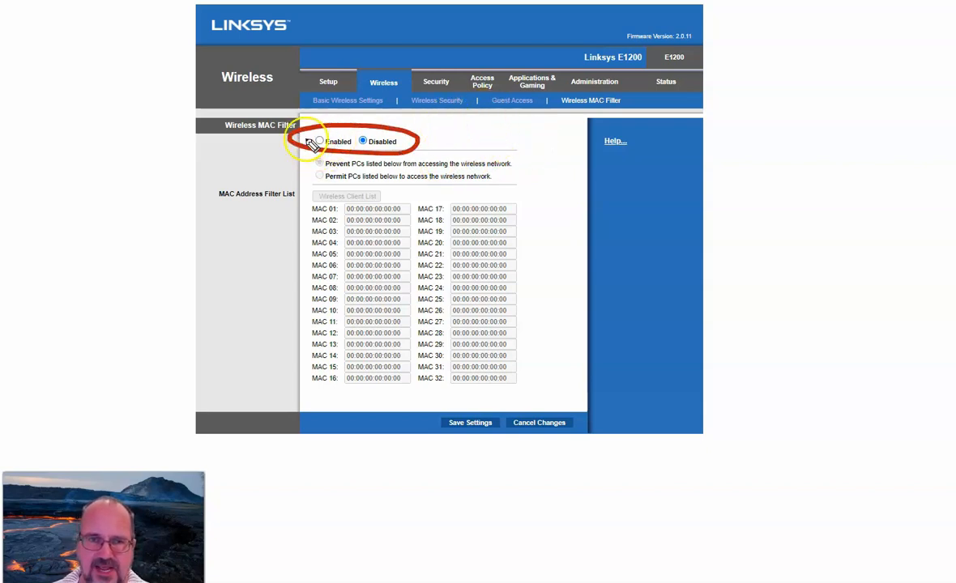
{"action": "mouse_move", "coordinate": [262, 145]}
{"action": "left_mouse_down"}
{"action": "mouse_move", "coordinate": [274, 134]}
{"action": "mouse_move", "coordinate": [247, 166]}
{"action": "mouse_move", "coordinate": [274, 131]}
{"action": "mouse_move", "coordinate": [274, 144]}
{"action": "left_mouse_up"}
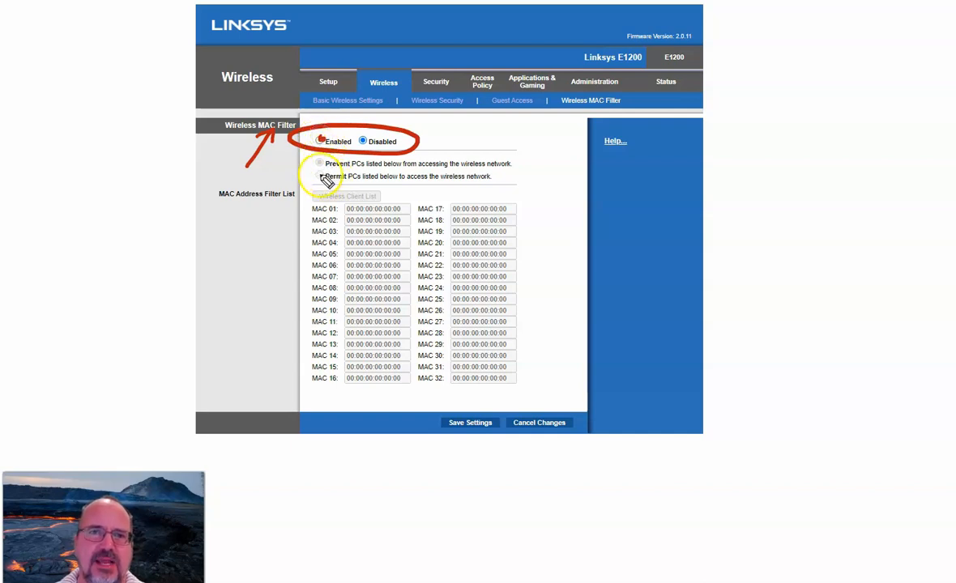
{"action": "mouse_move", "coordinate": [312, 178]}
{"action": "left_mouse_down"}
{"action": "mouse_move", "coordinate": [366, 171]}
{"action": "mouse_move", "coordinate": [300, 157]}
{"action": "mouse_move", "coordinate": [336, 183]}
{"action": "left_mouse_up"}
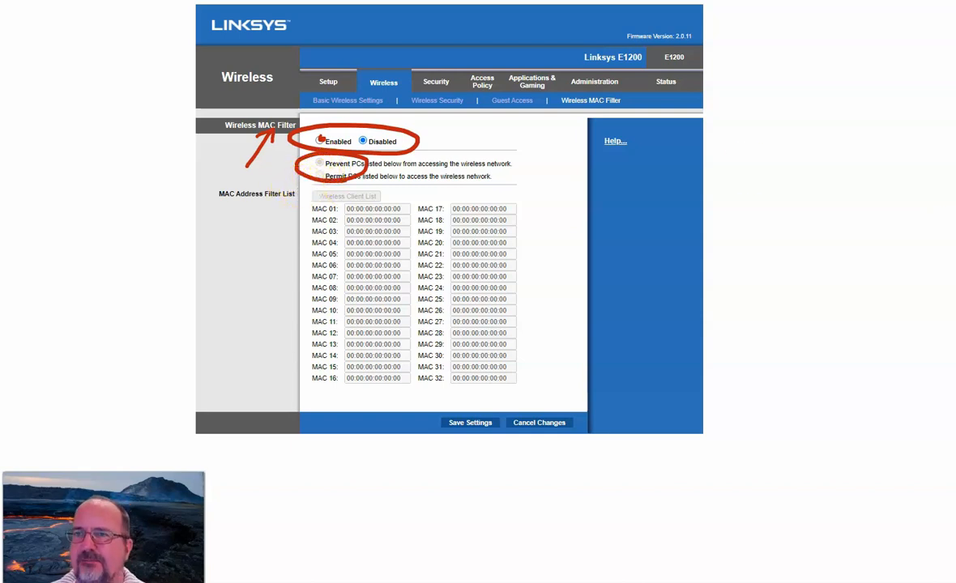
{"action": "left_click", "coordinate": [859, 197]}
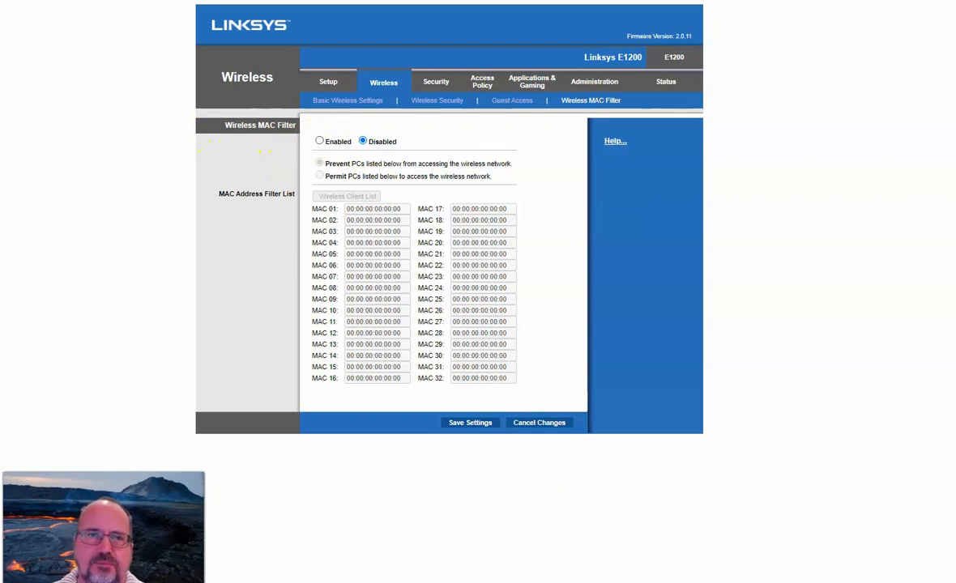
Enable wireless MAC filtering, accept the Wi-Fi Protected Setup prompt, and select the MAC 01 address field.
{"action": "left_click", "coordinate": [320, 141]}
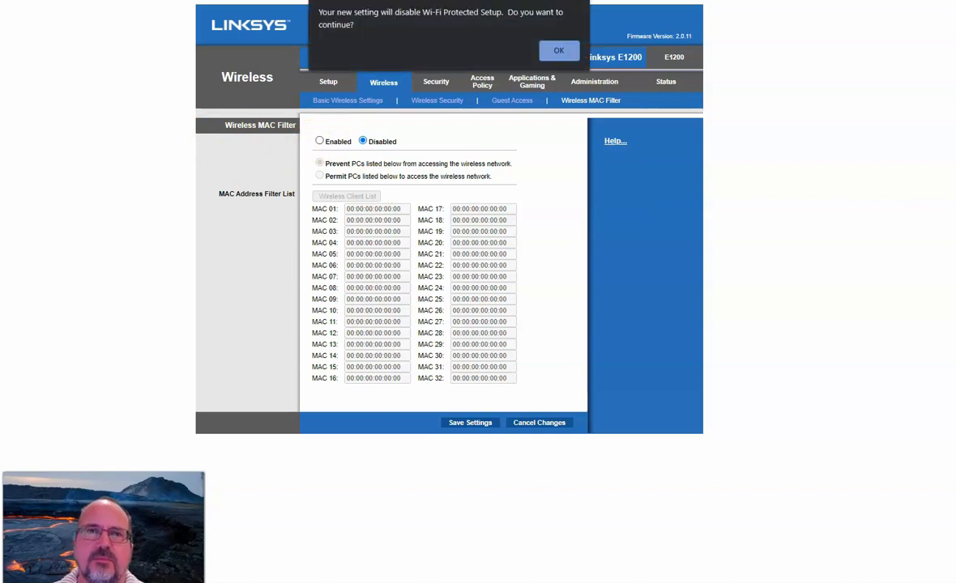
{"action": "key", "text": "Return"}
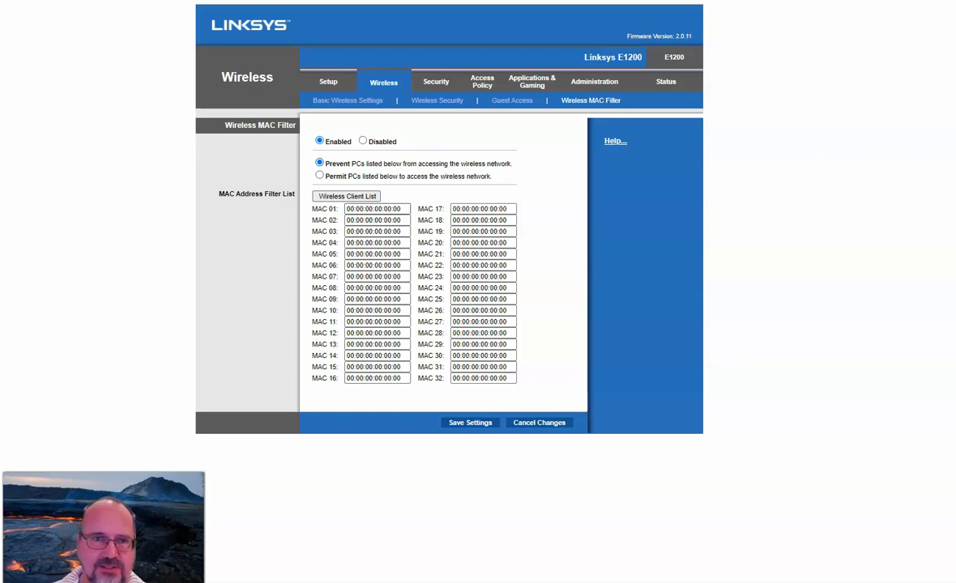
{"action": "left_click", "coordinate": [399, 212]}
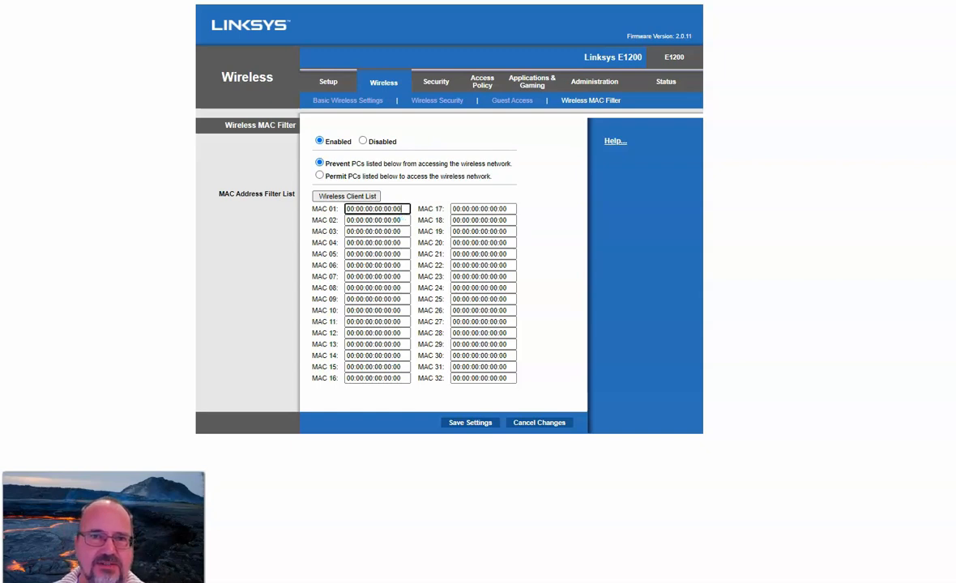
{"action": "left_click", "coordinate": [373, 208]}
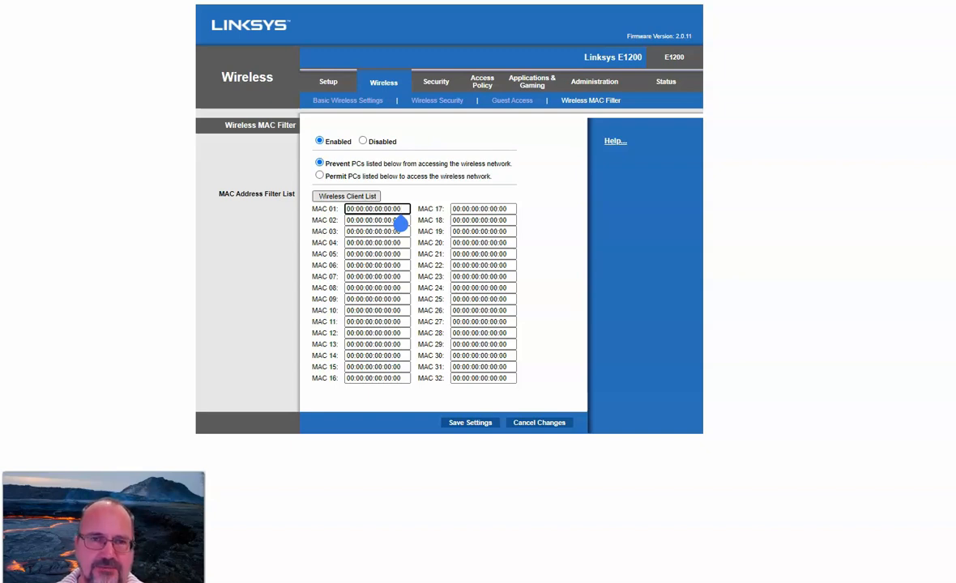
Choose to permit only listed PCs and set wireless MAC filtering back to Disabled.
{"action": "left_click", "coordinate": [319, 175]}
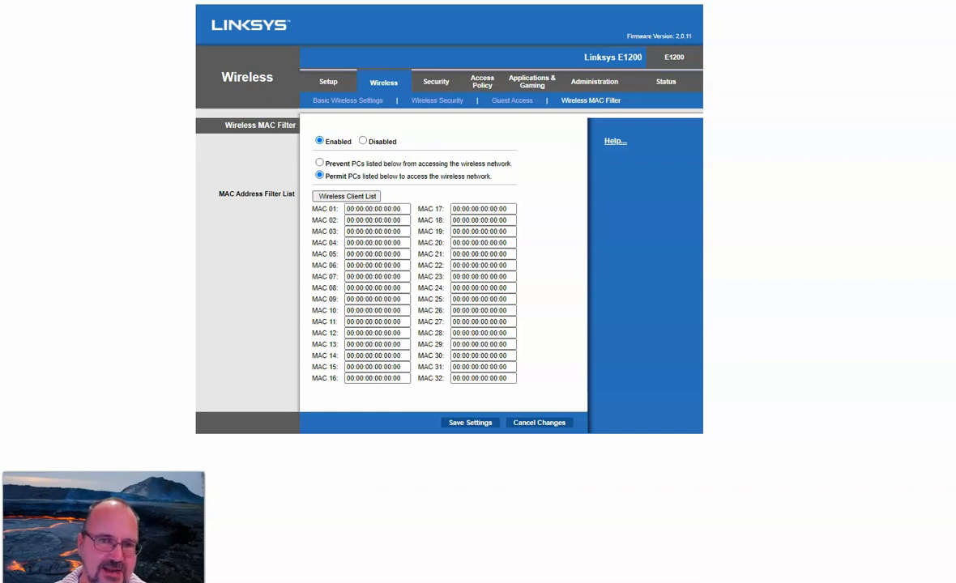
{"action": "left_click", "coordinate": [363, 141]}
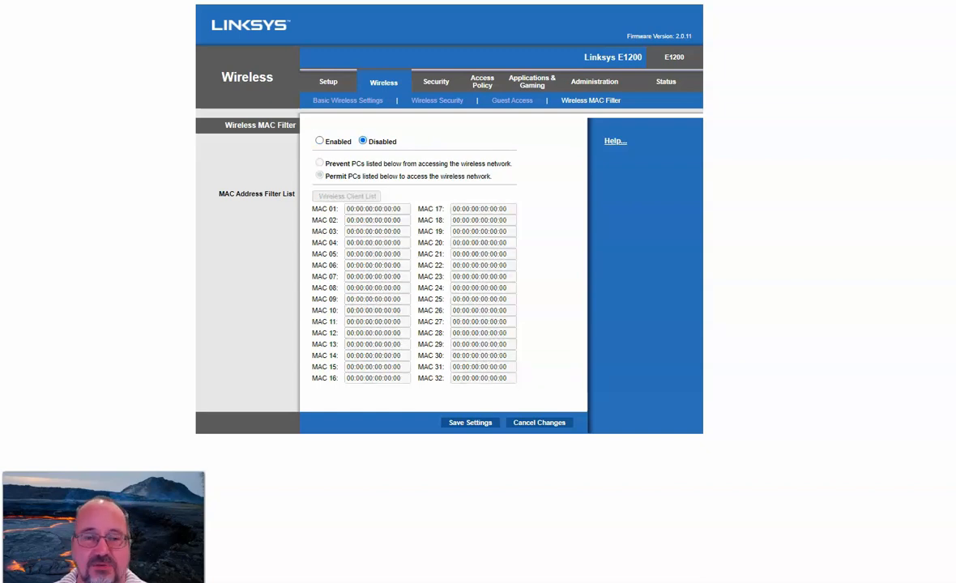